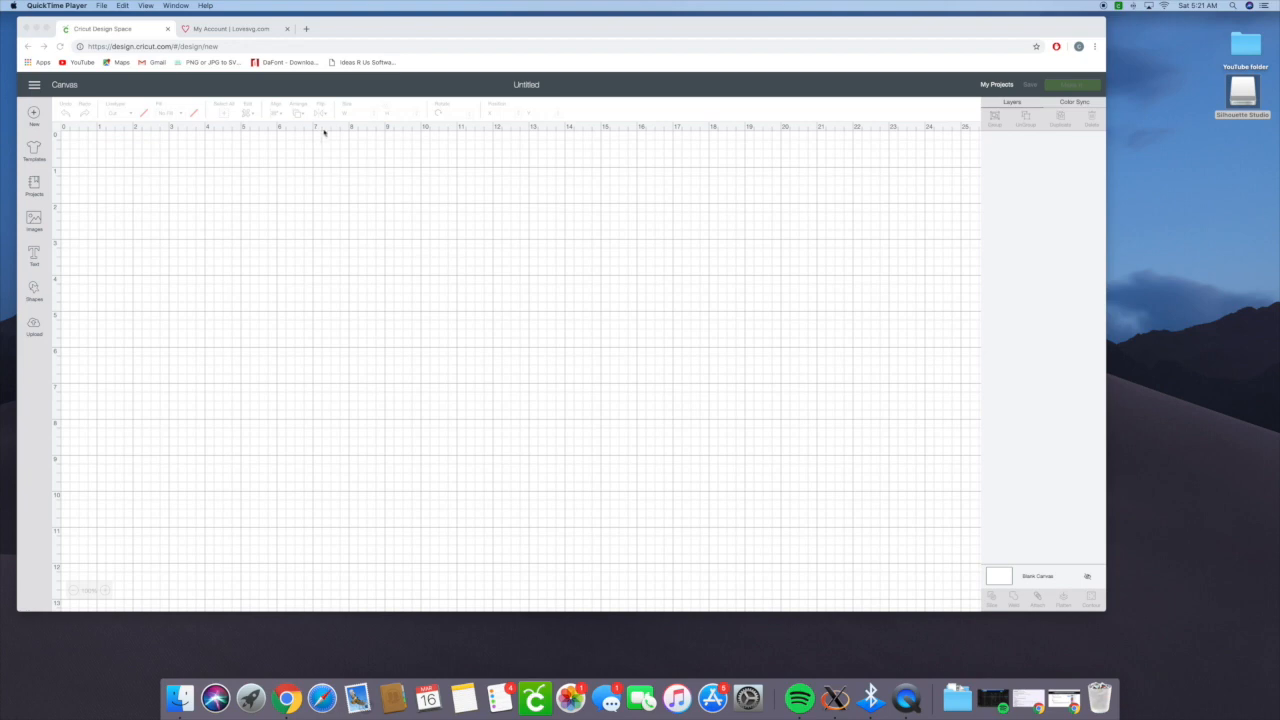
- Open DaFont in a new browser tab and go to the Richie Brusher font's page
click(306, 29)
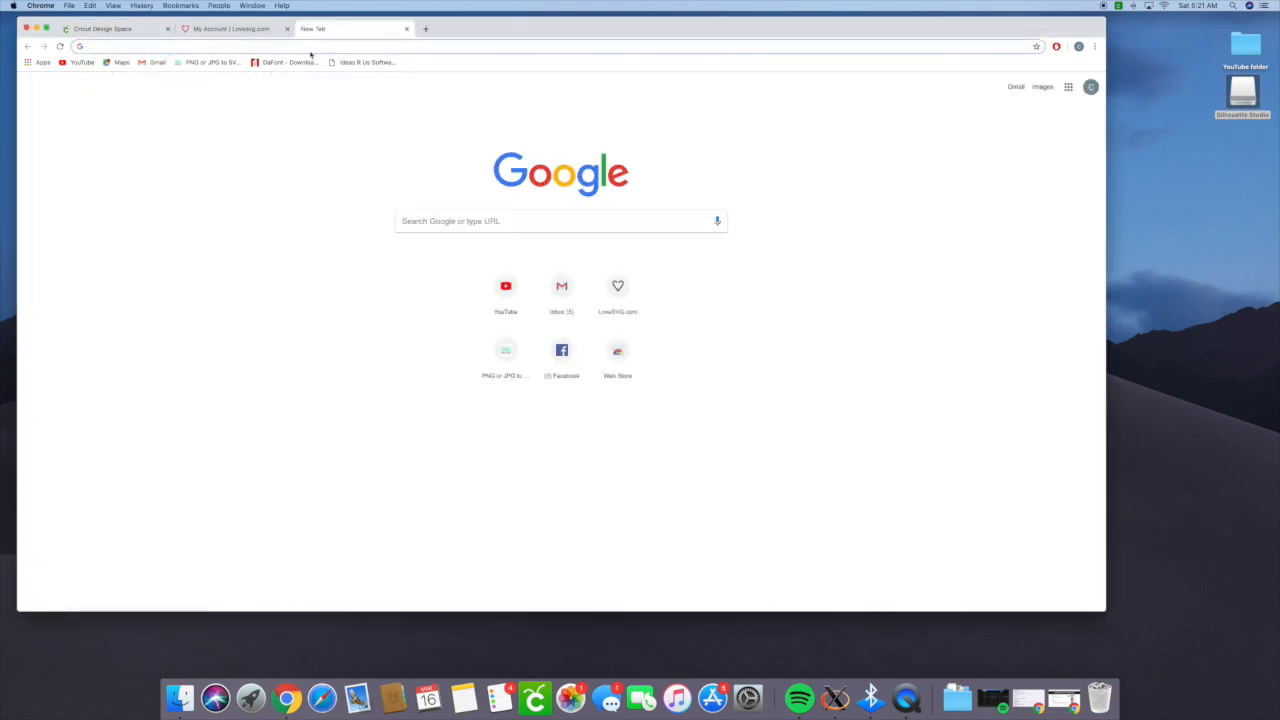
click(287, 63)
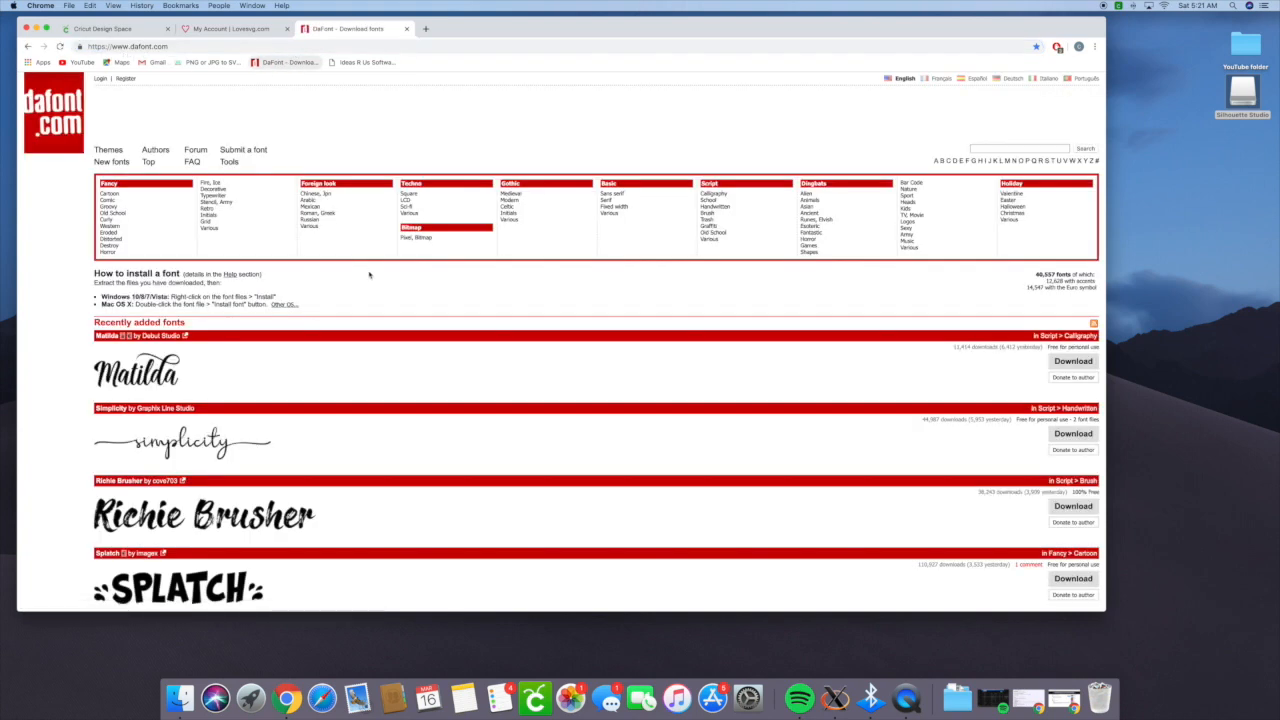
scroll(423, 485, down, 2)
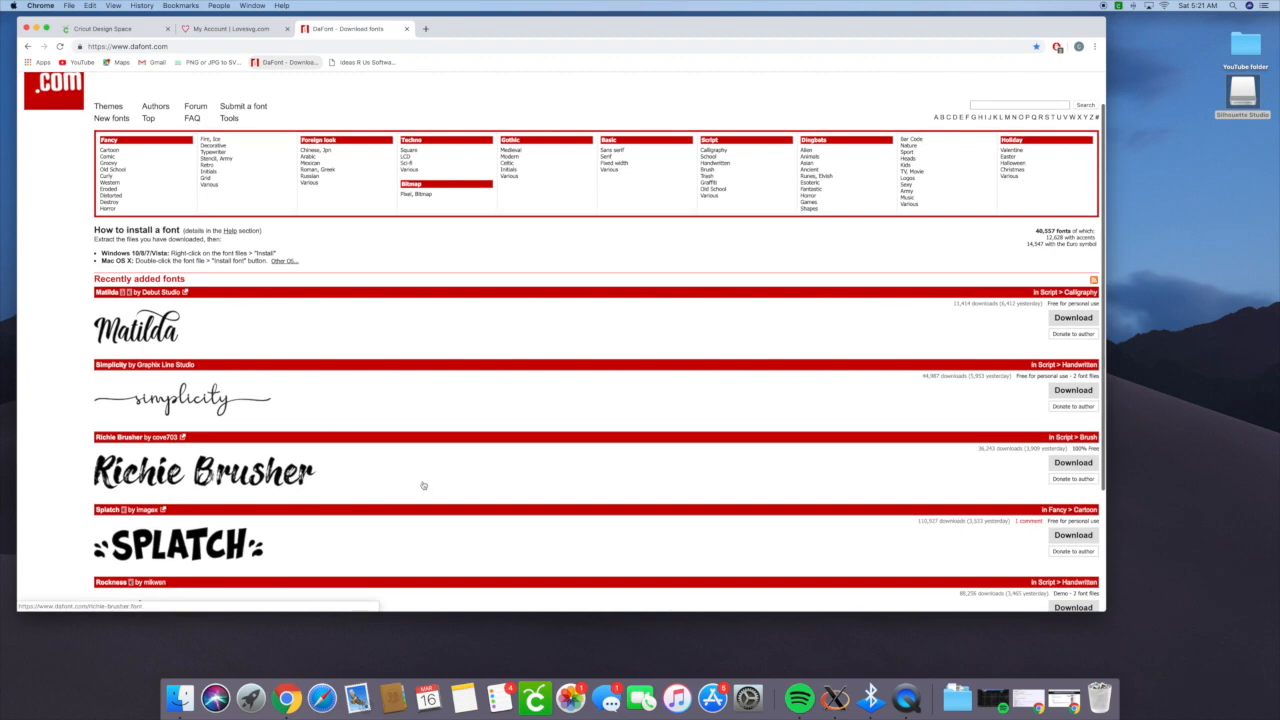
scroll(423, 485, down, 2)
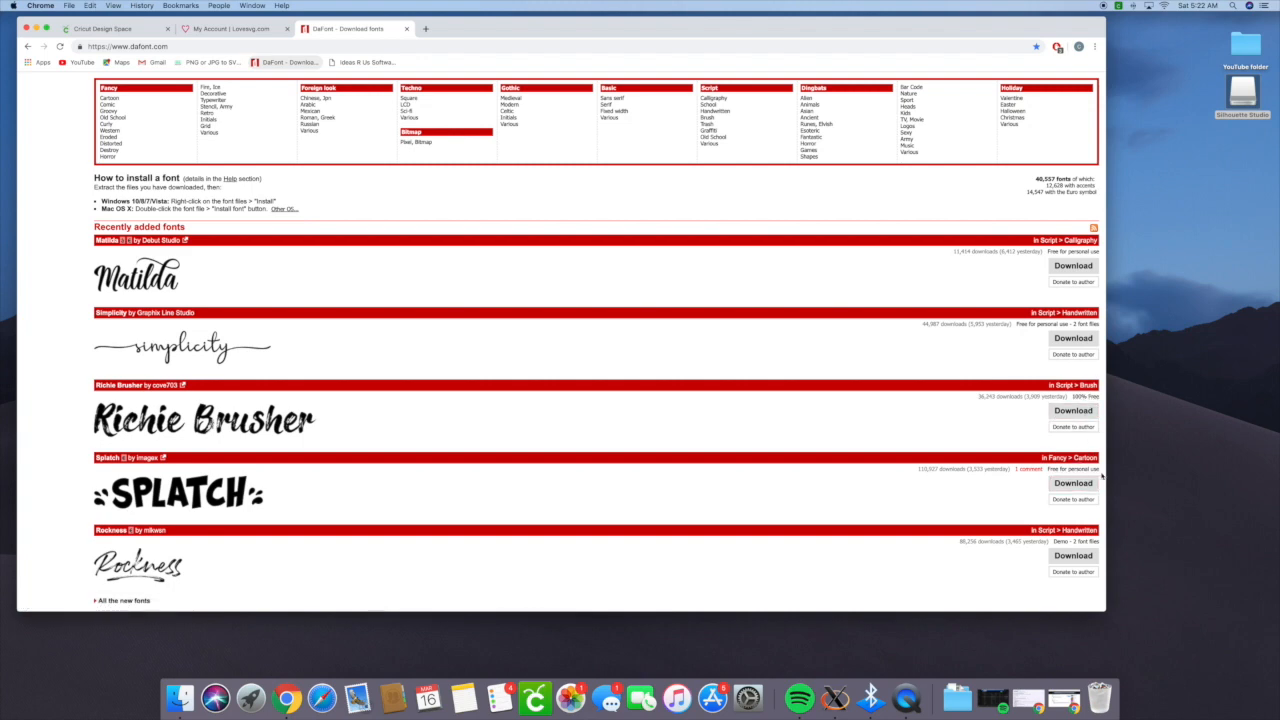
click(1085, 413)
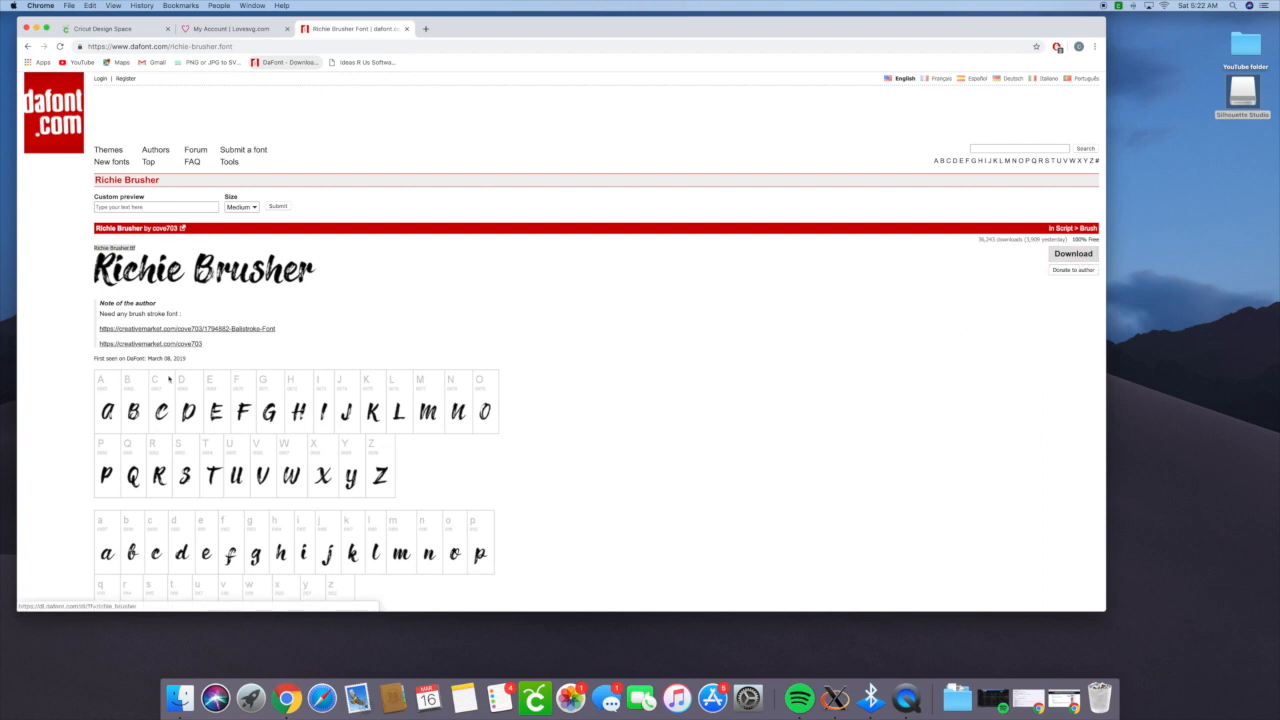
- Check the Richie Brusher character set and download the font's zip file
scroll(169, 351, down, 3)
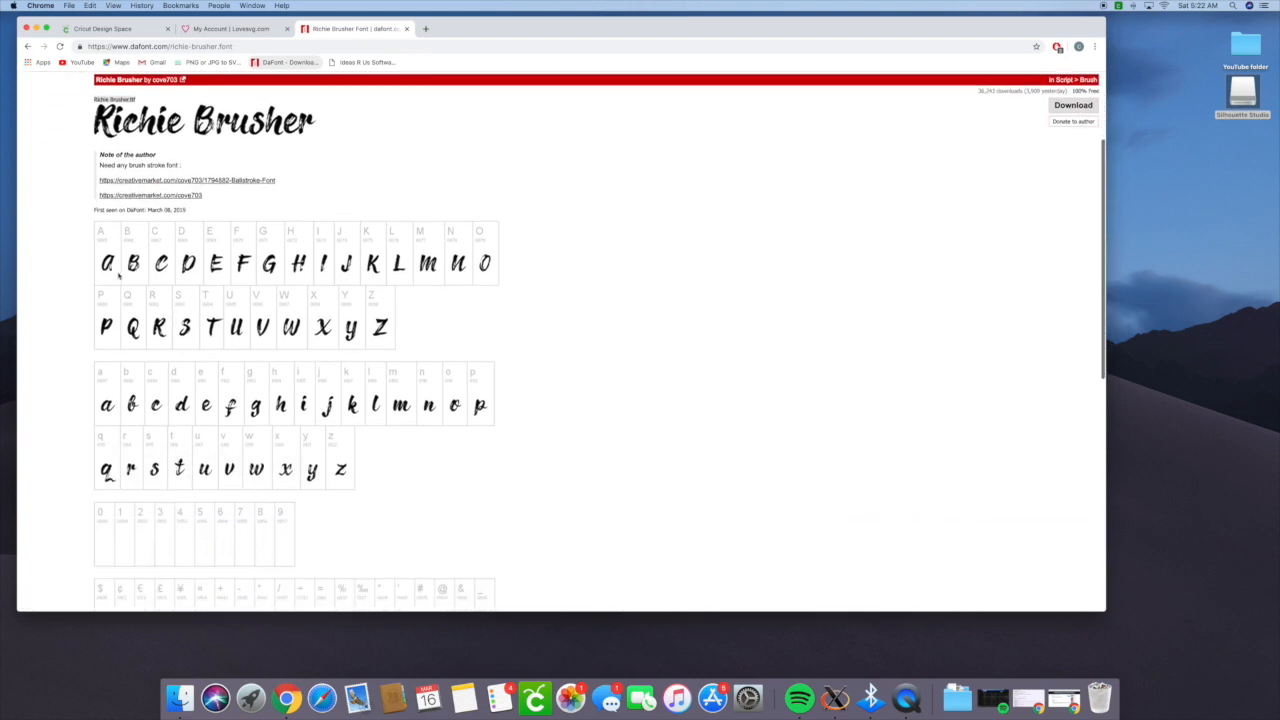
scroll(280, 412, down, 4)
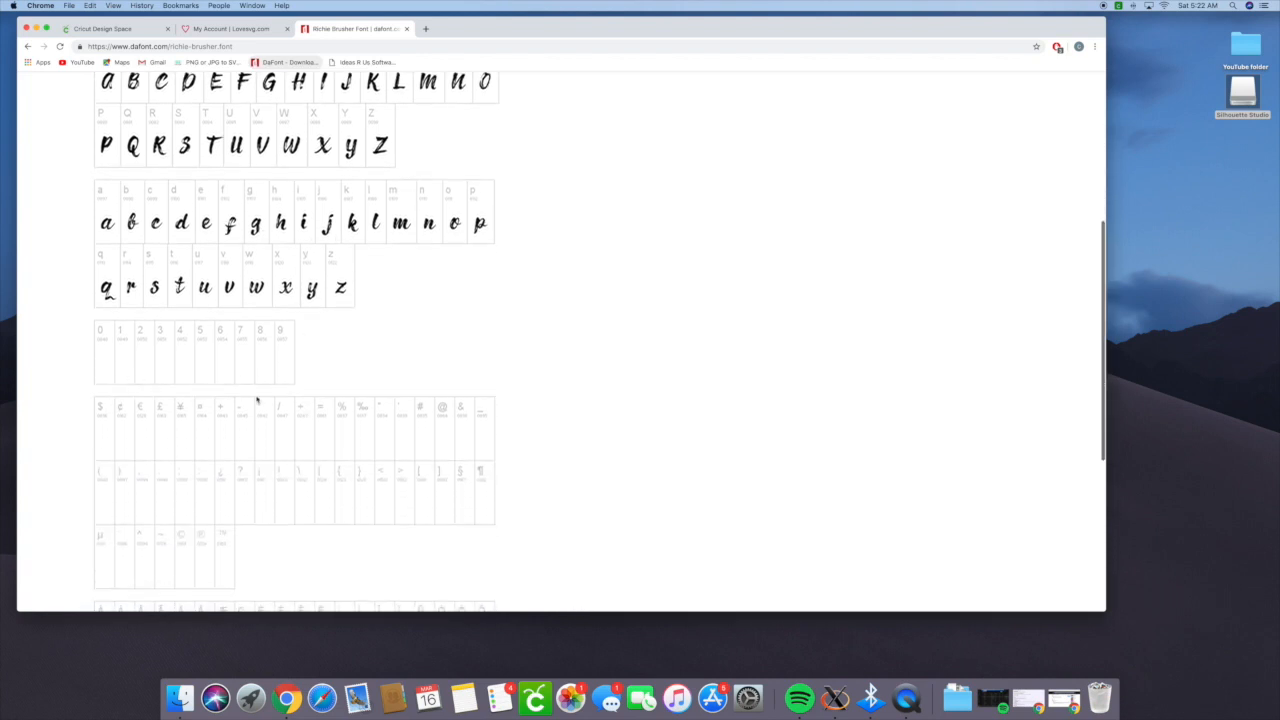
scroll(363, 471, down, 5)
scroll(362, 472, down, 2)
scroll(358, 471, up, 8)
scroll(355, 470, up, 4)
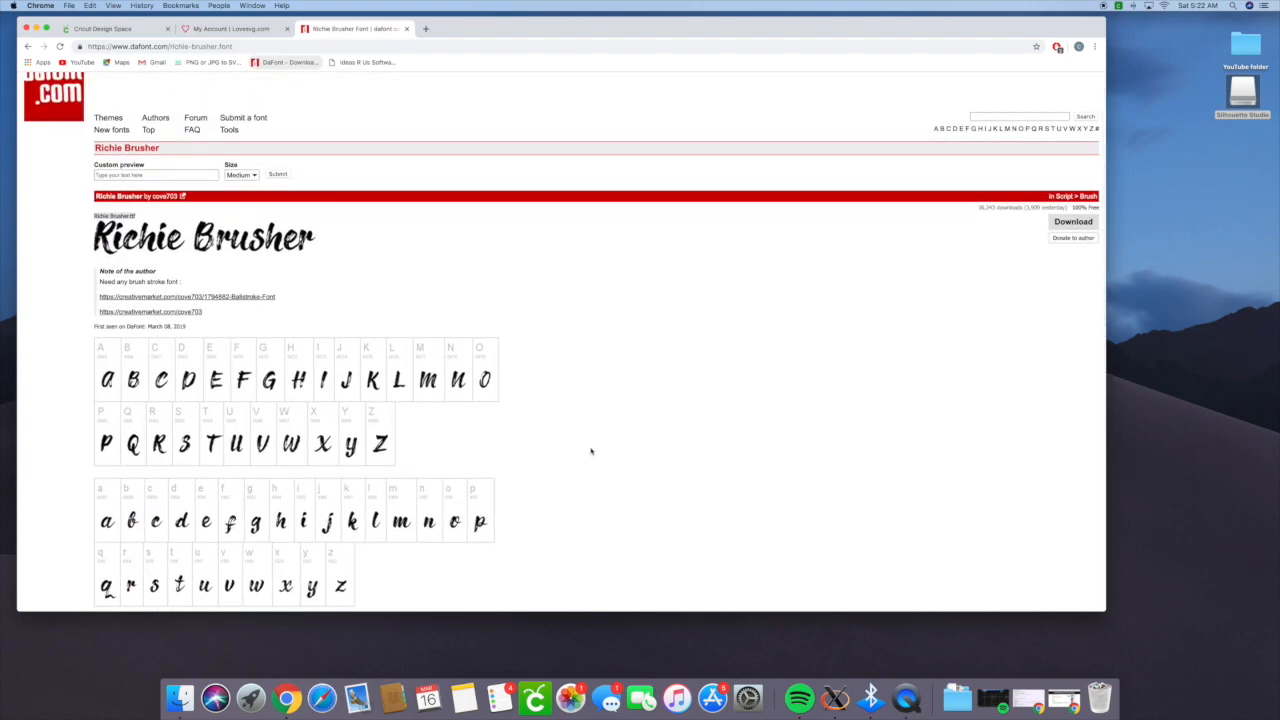
click(1073, 222)
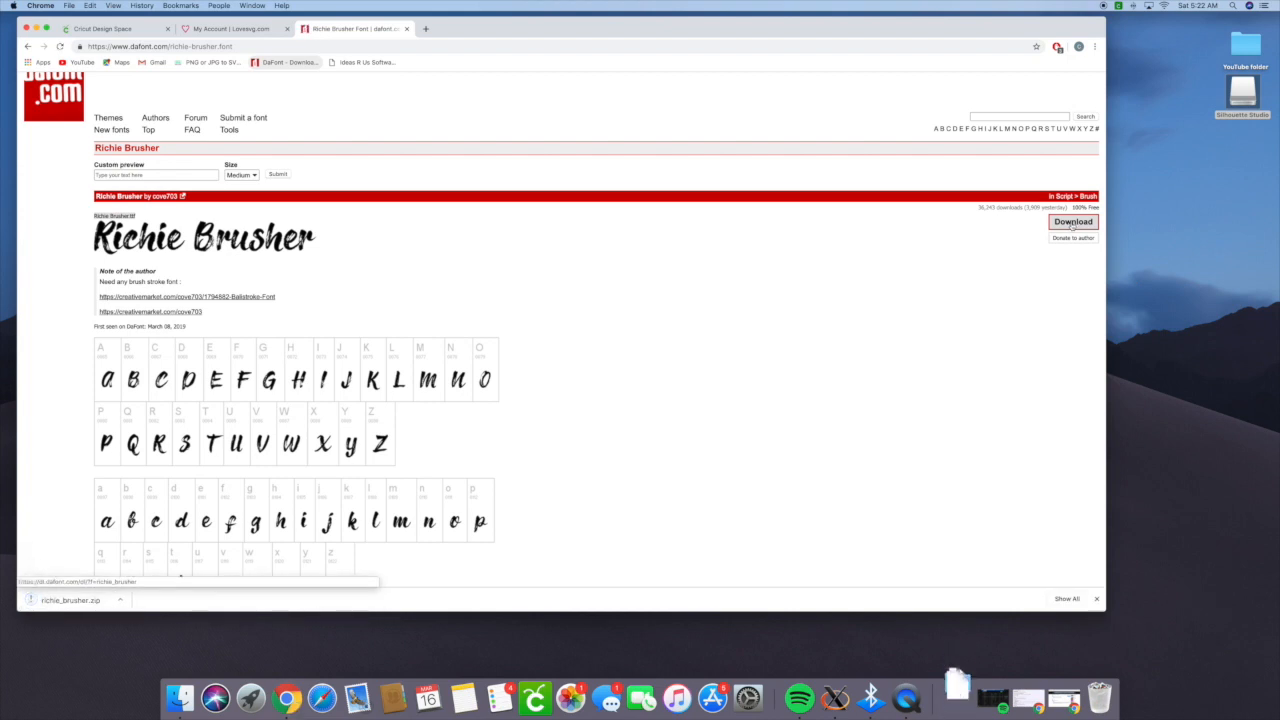
- Extract the downloaded richie_brusher.zip and install the Richie Brusher TrueType font in Font Book
drag(512, 26, 592, 30)
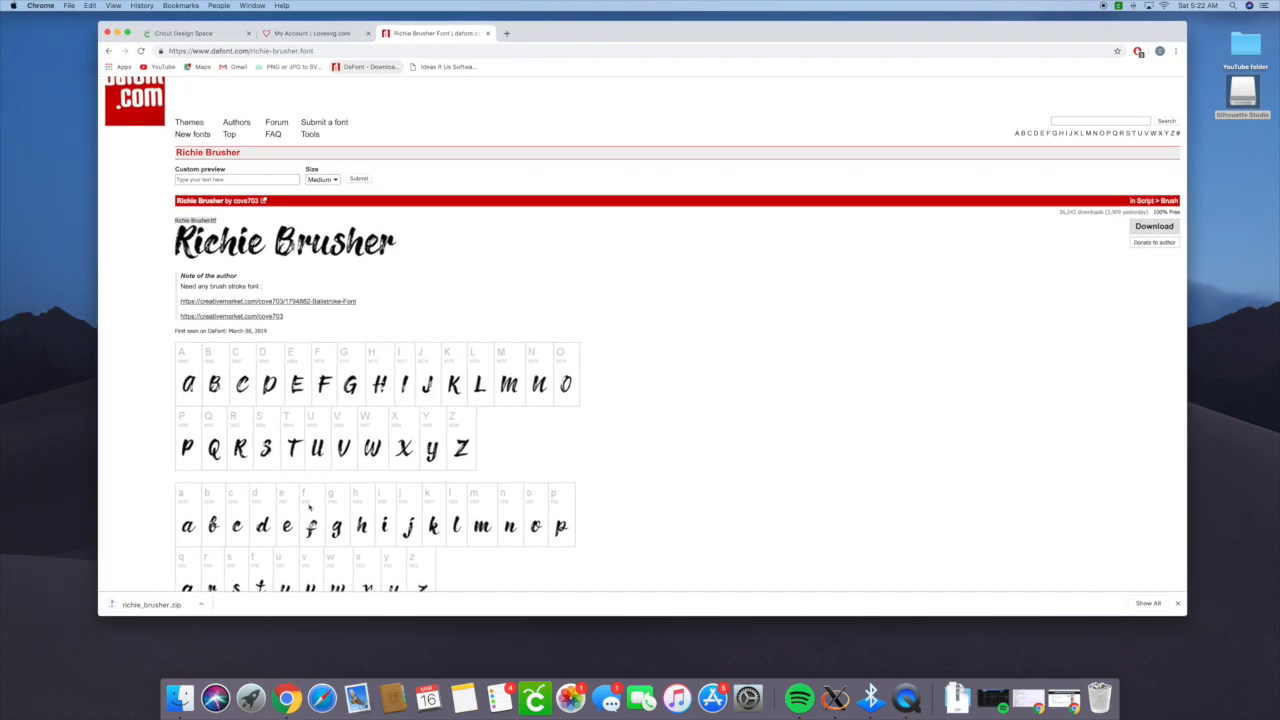
click(156, 608)
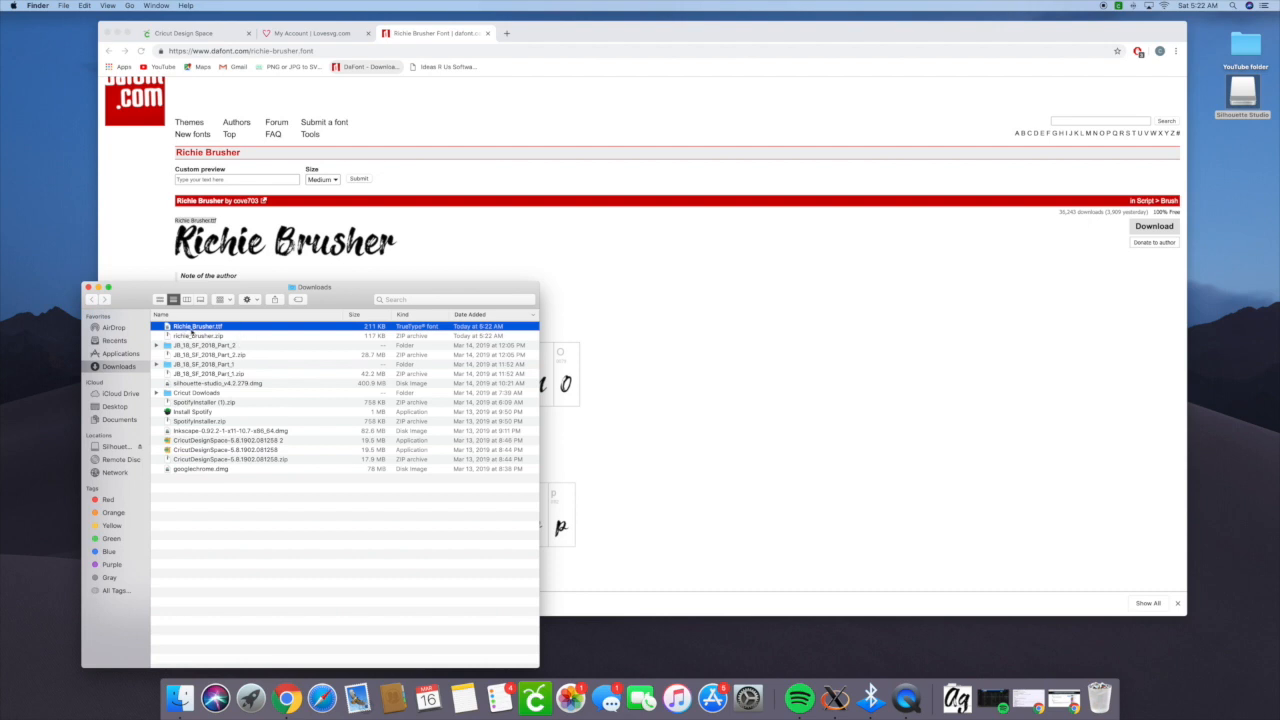
double_click(220, 330)
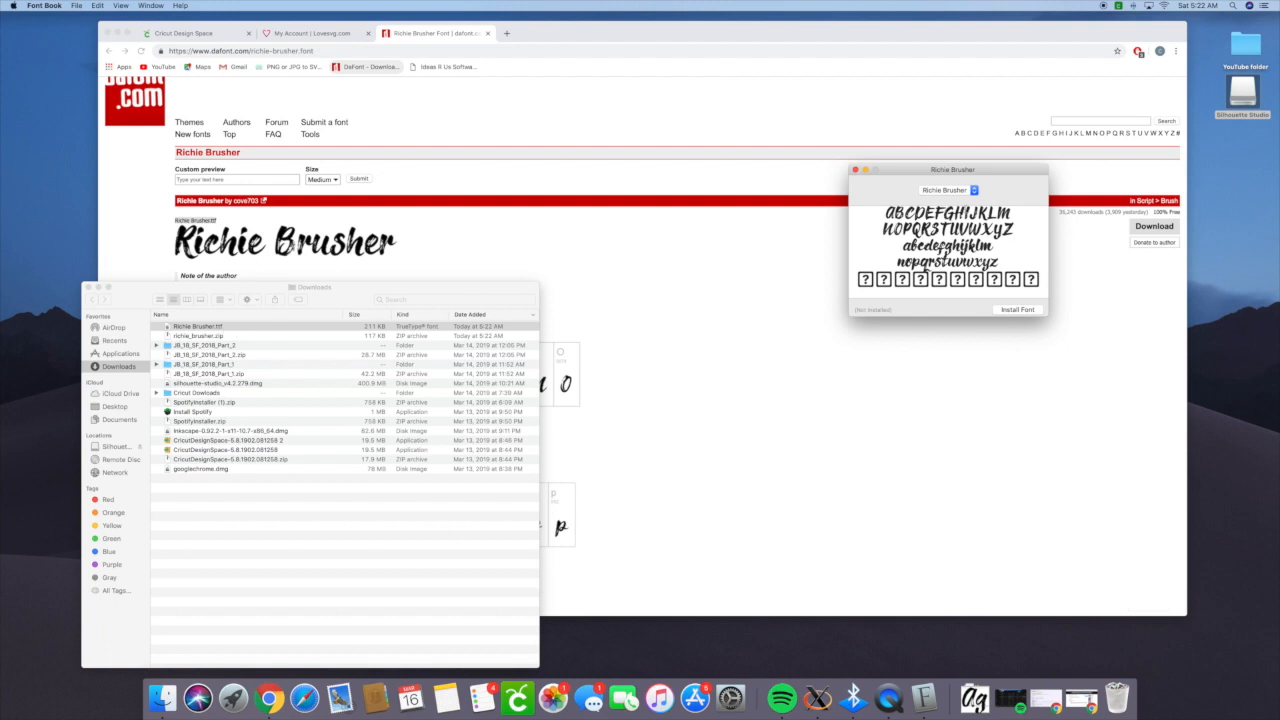
click(1017, 310)
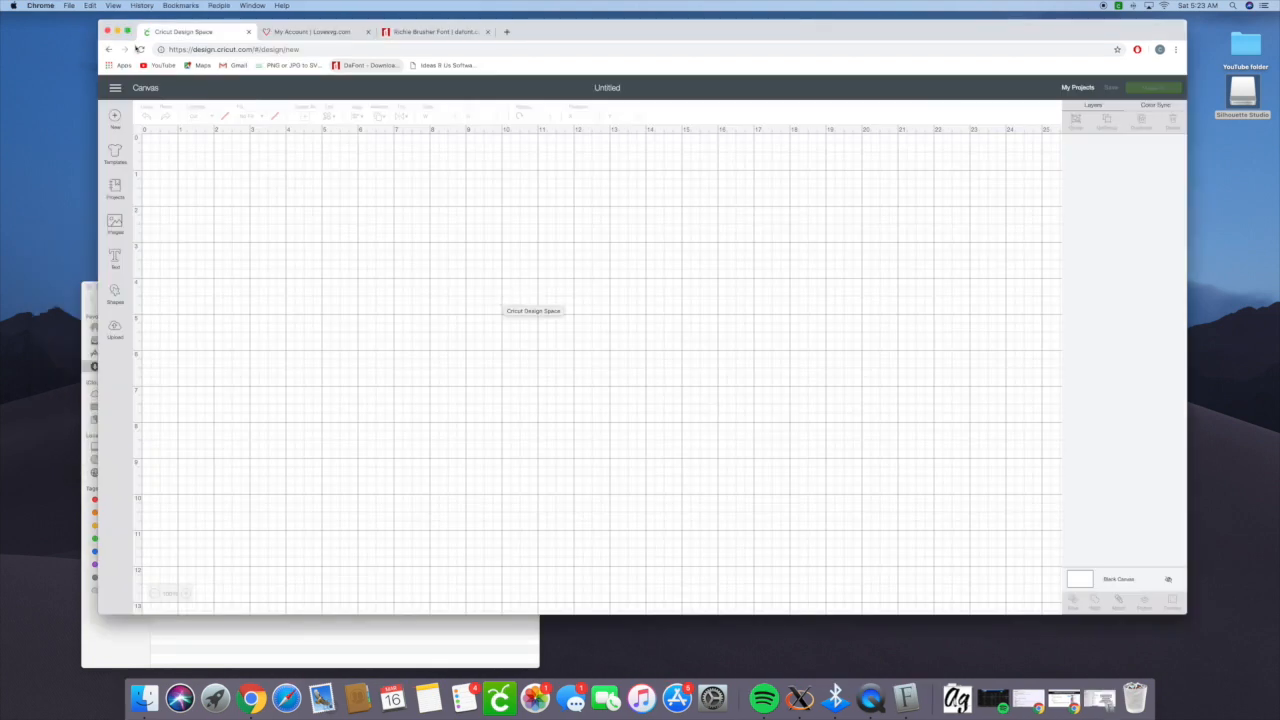
- Reload the Cricut Design Space page on its blank canvas, confirming that unsaved changes may be lost
click(141, 49)
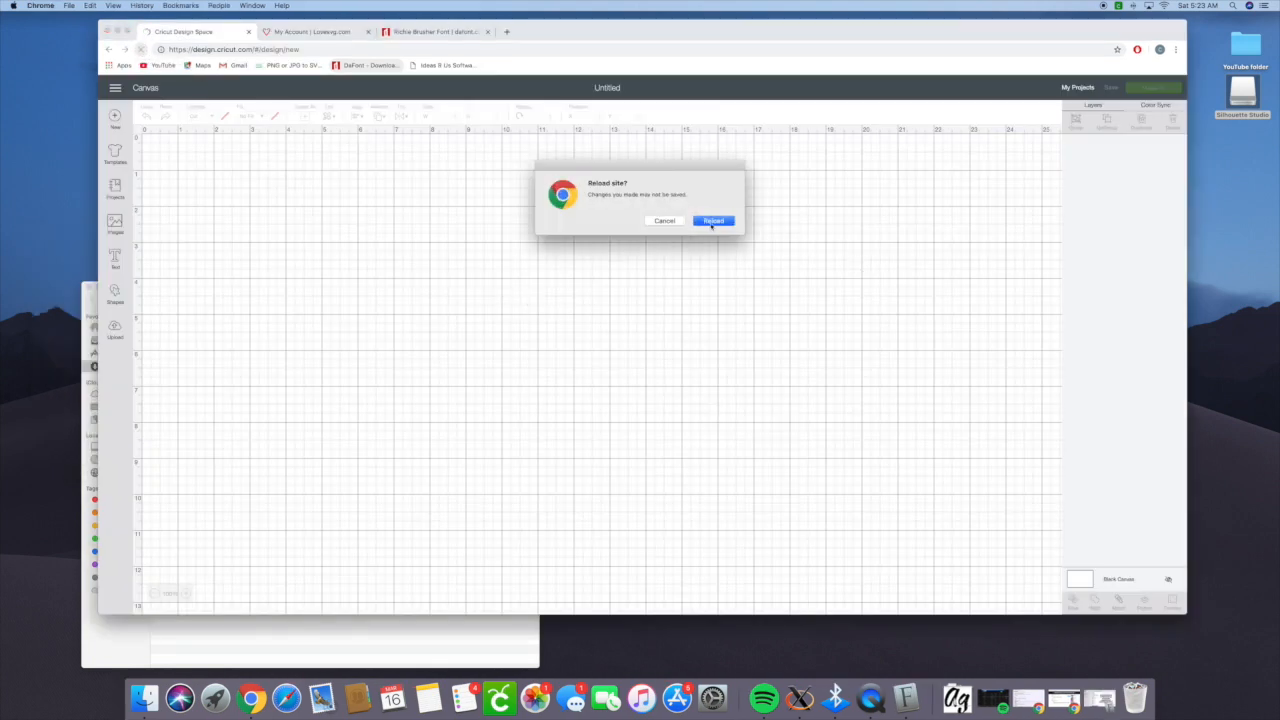
click(711, 222)
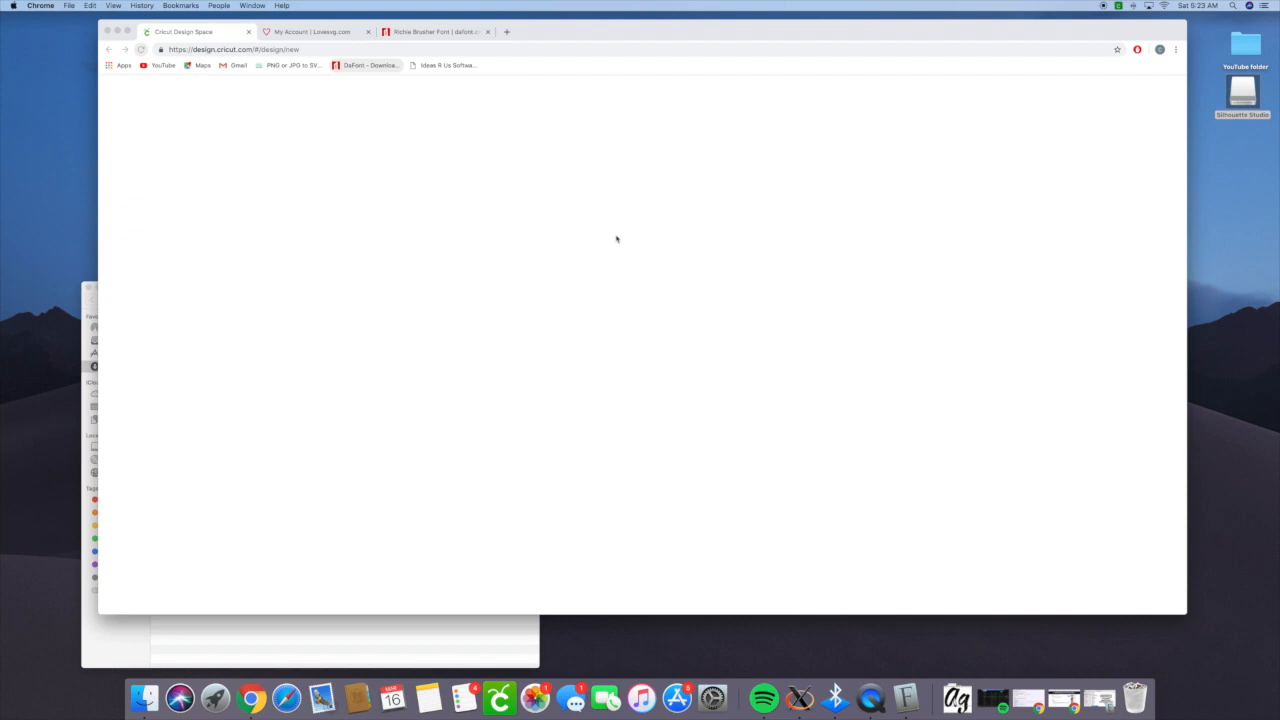
click(300, 50)
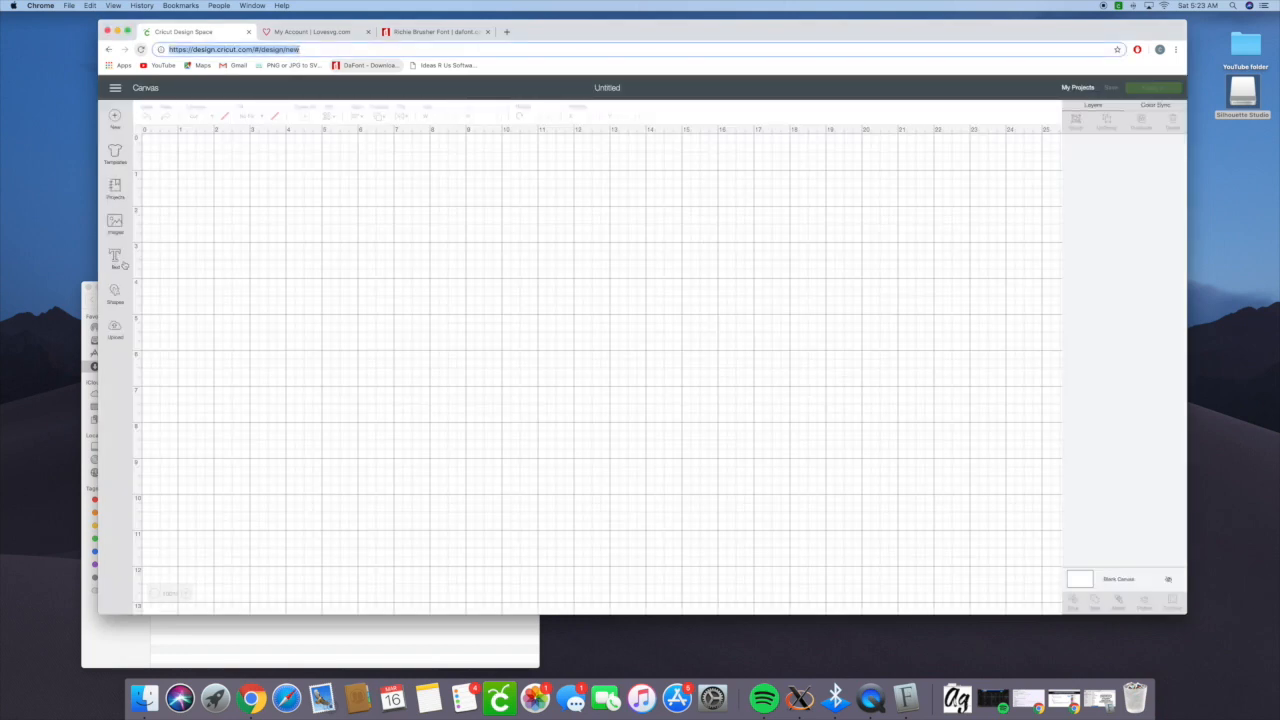
- Add a text box to the canvas, search the fonts for Richie Brusher and apply that font
click(115, 260)
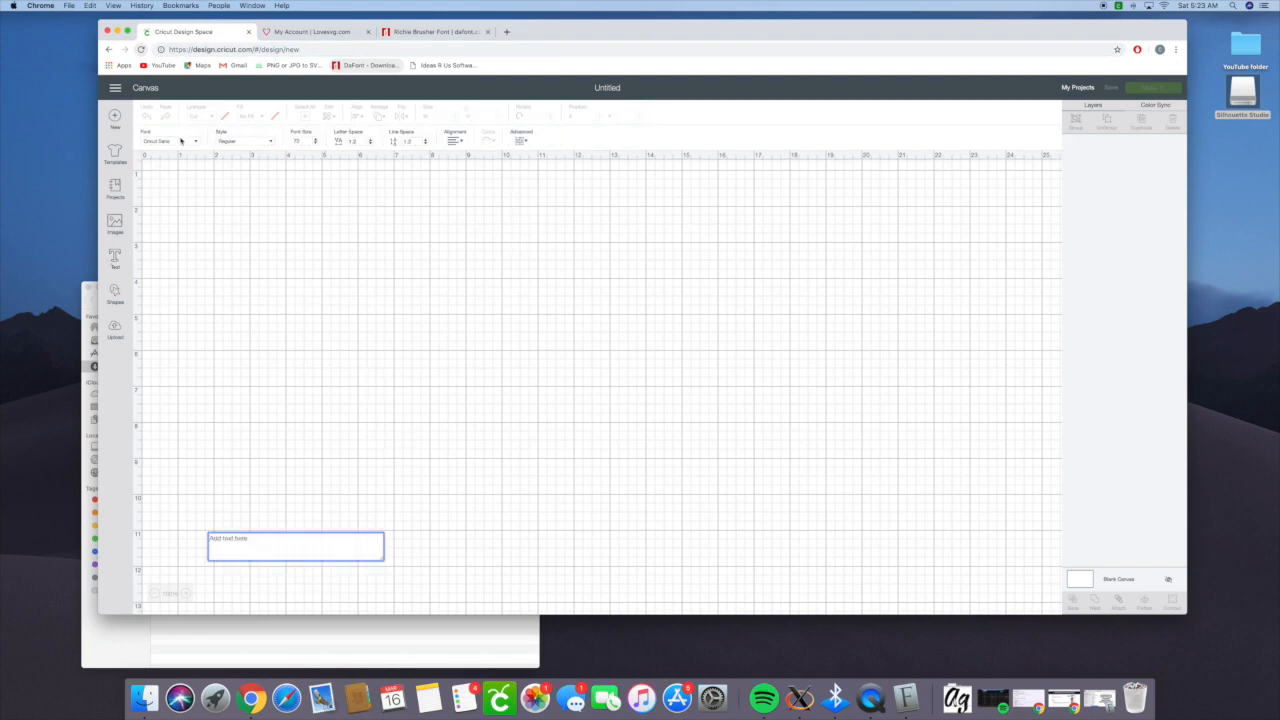
click(181, 141)
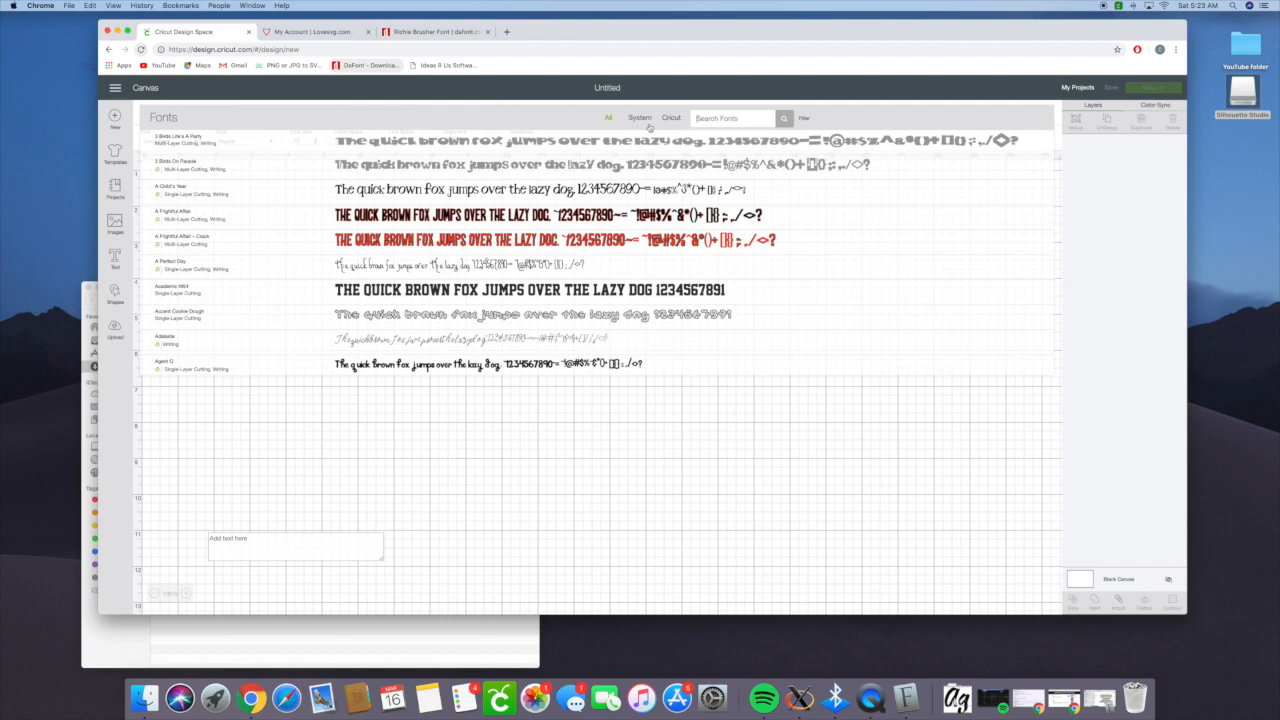
click(706, 122)
text(richi)
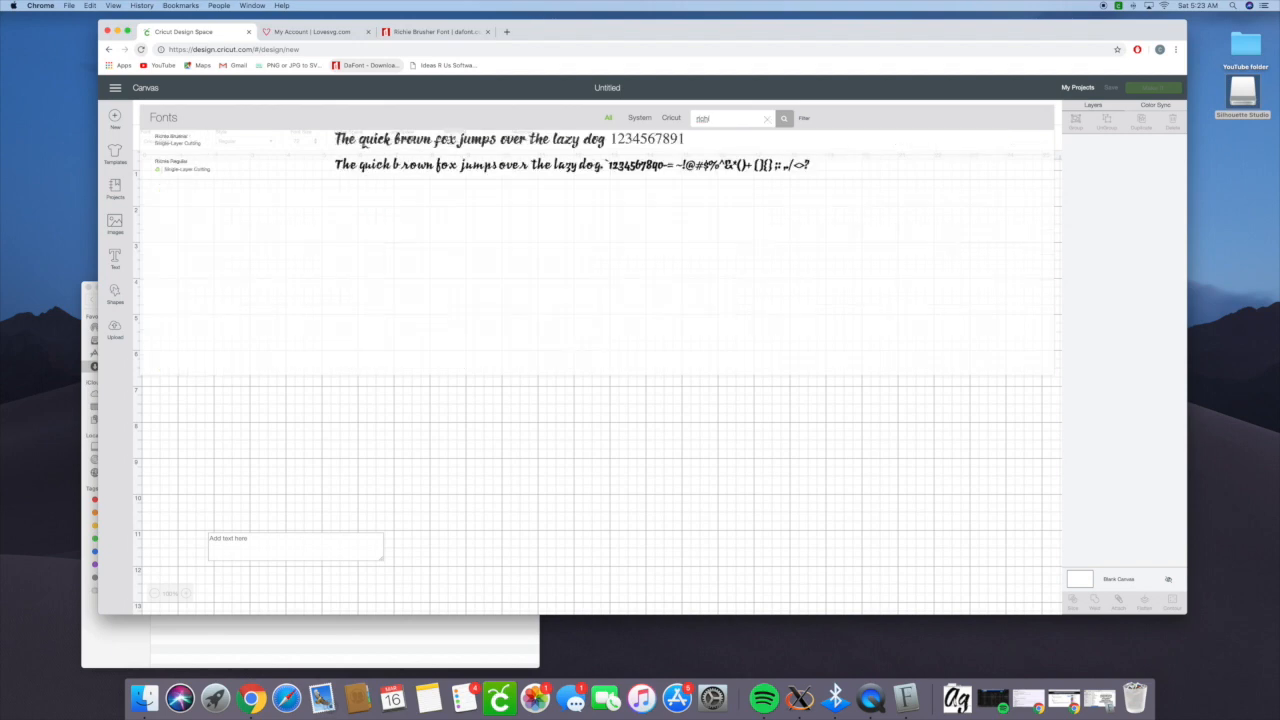
click(427, 148)
click(292, 544)
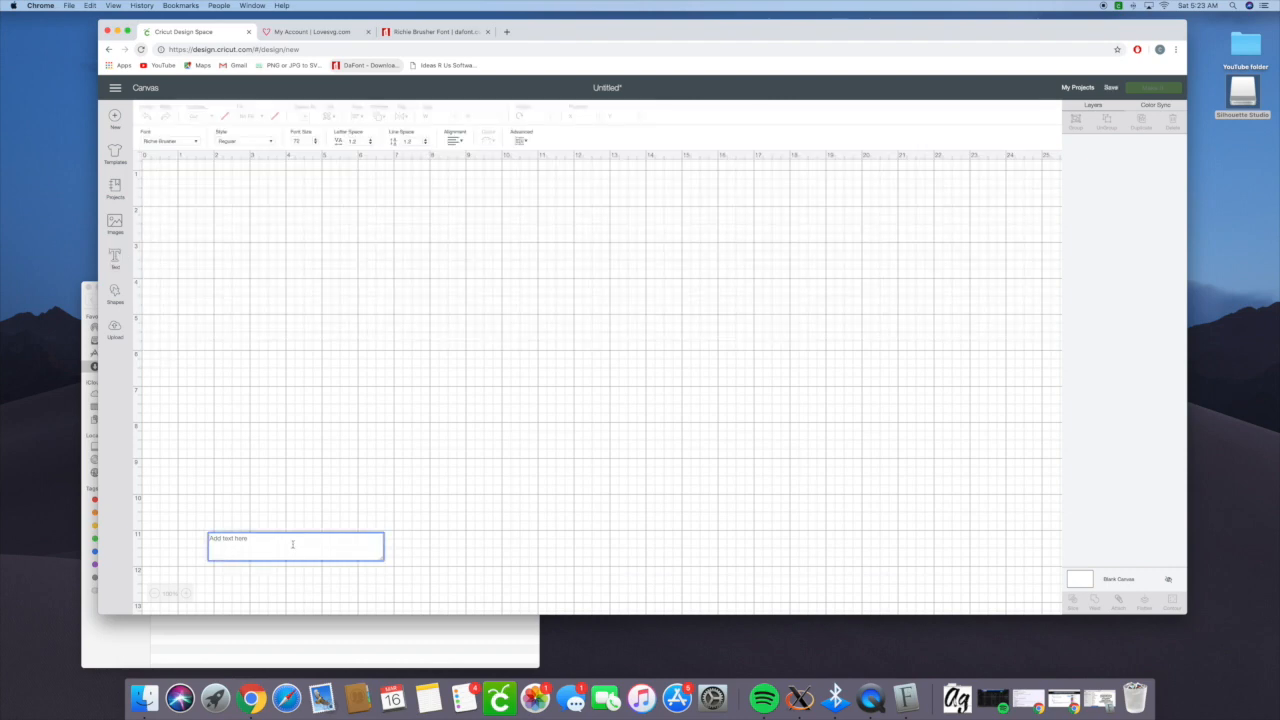
text(St. Pa)
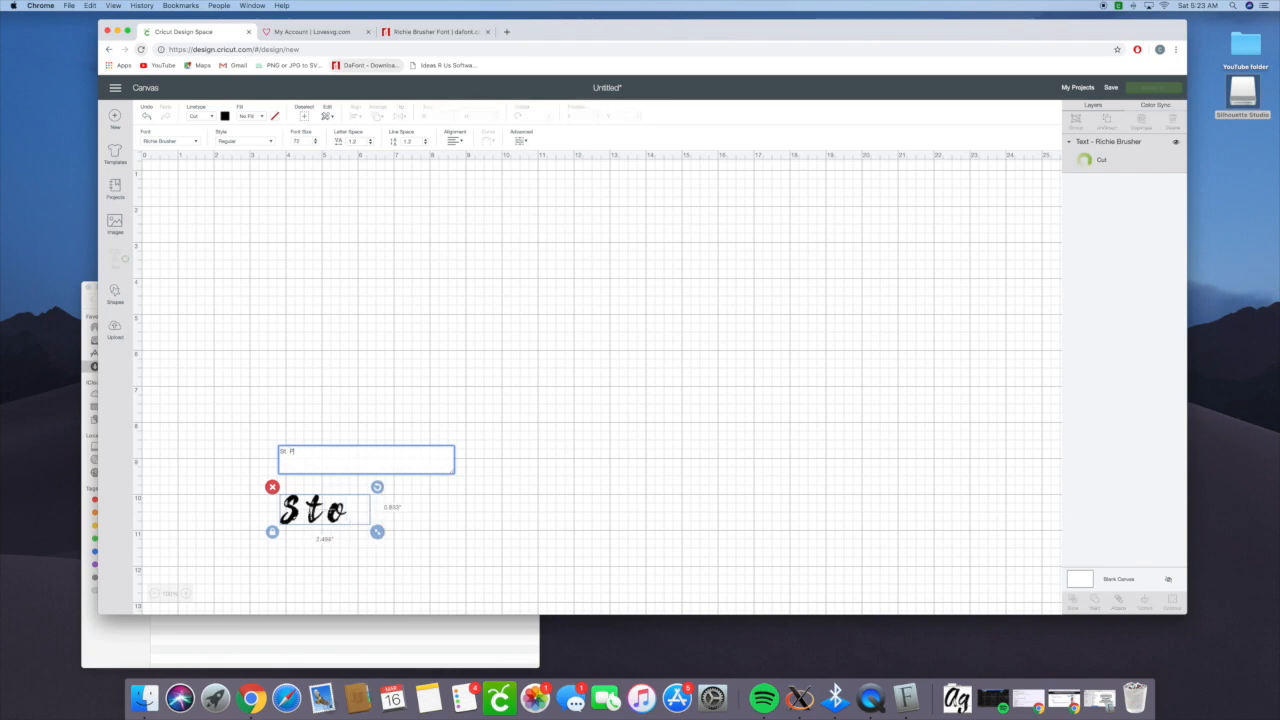
key(BackSpace)
key(BackSpace)
key(BackSpace)
key(BackSpace)
key(BackSpace)
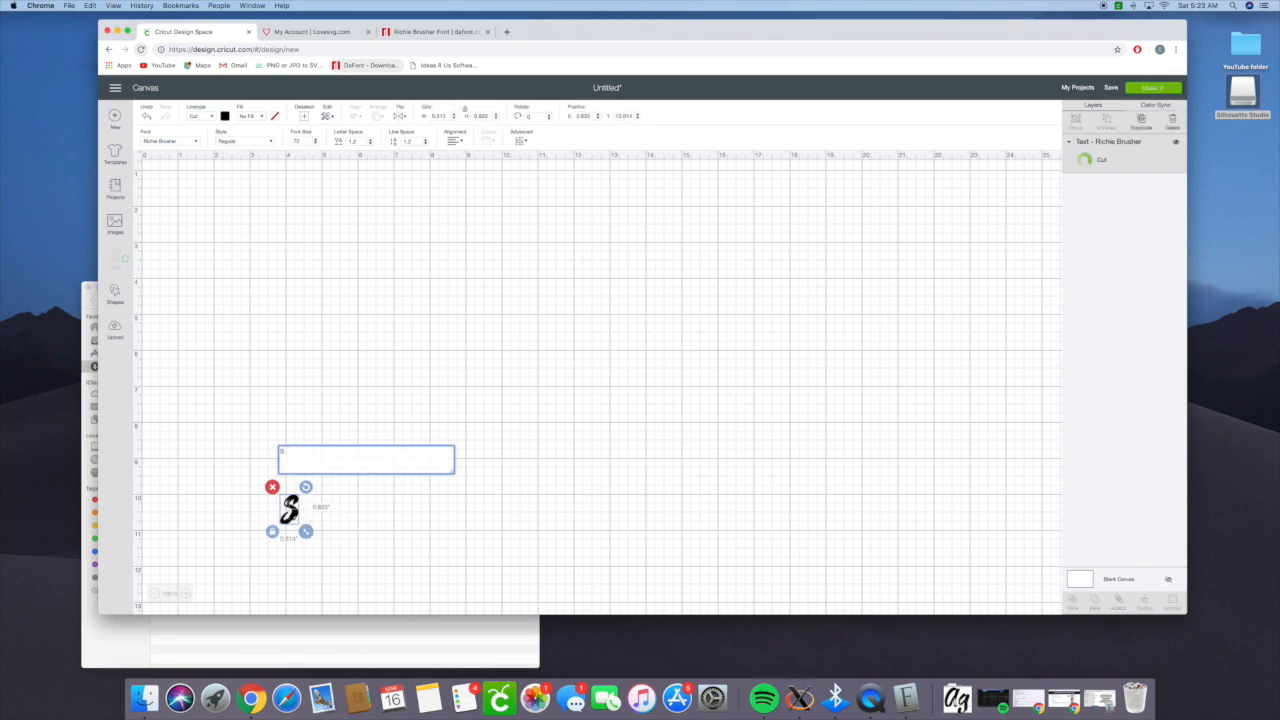
key(BackSpace)
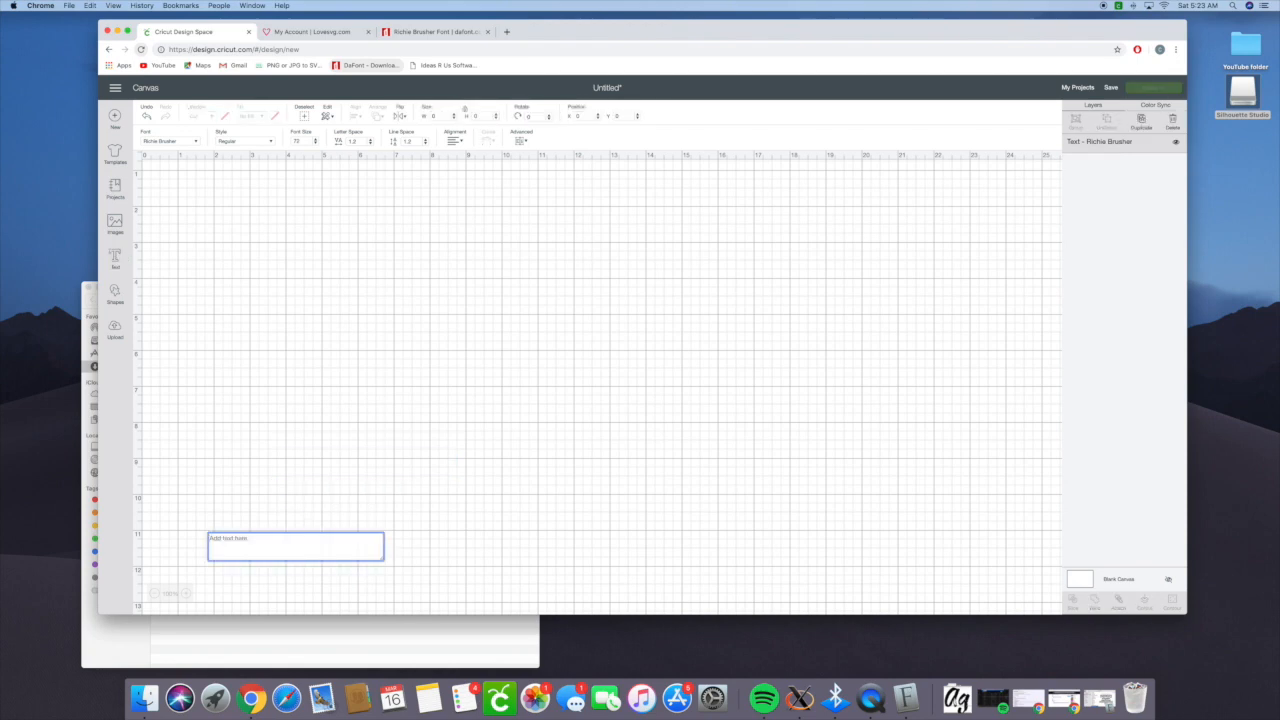
- Enter LOVE as the text and place it near the canvas's upper edge, enlarged to about 8.9 in wide
text(L)
key(BackSpace)
text(Lo)
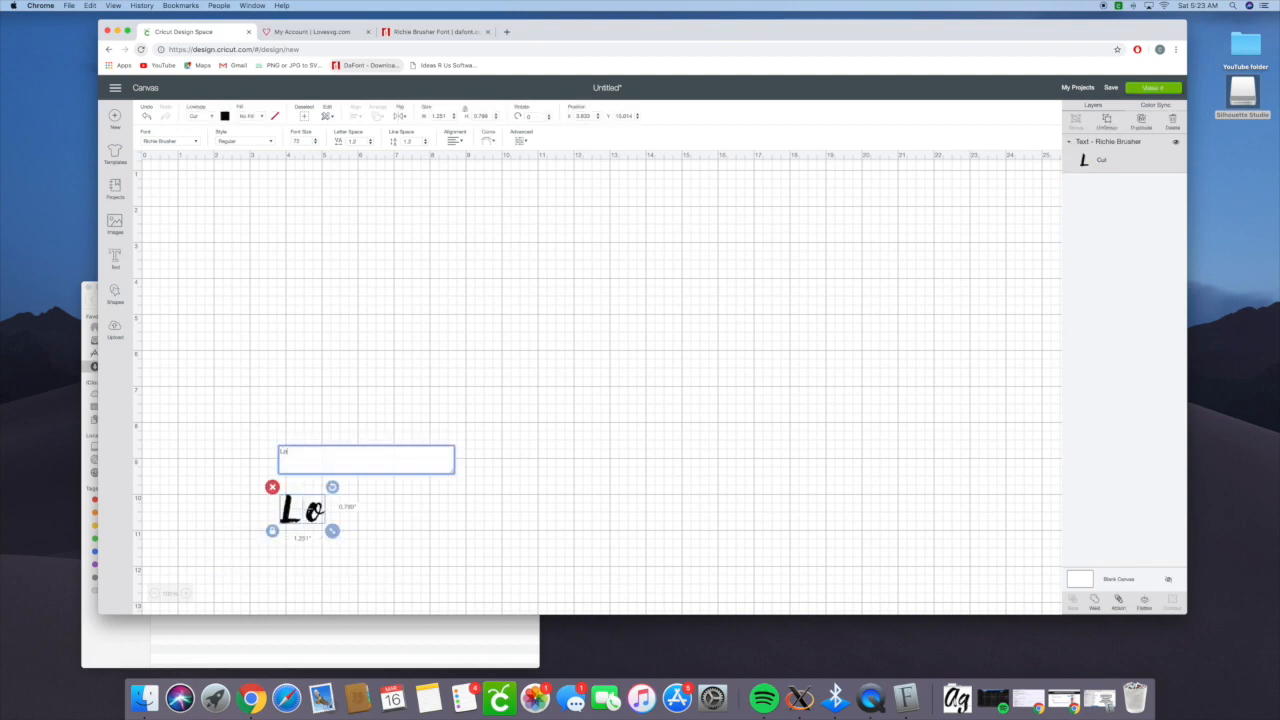
key(BackSpace)
text(OVE)
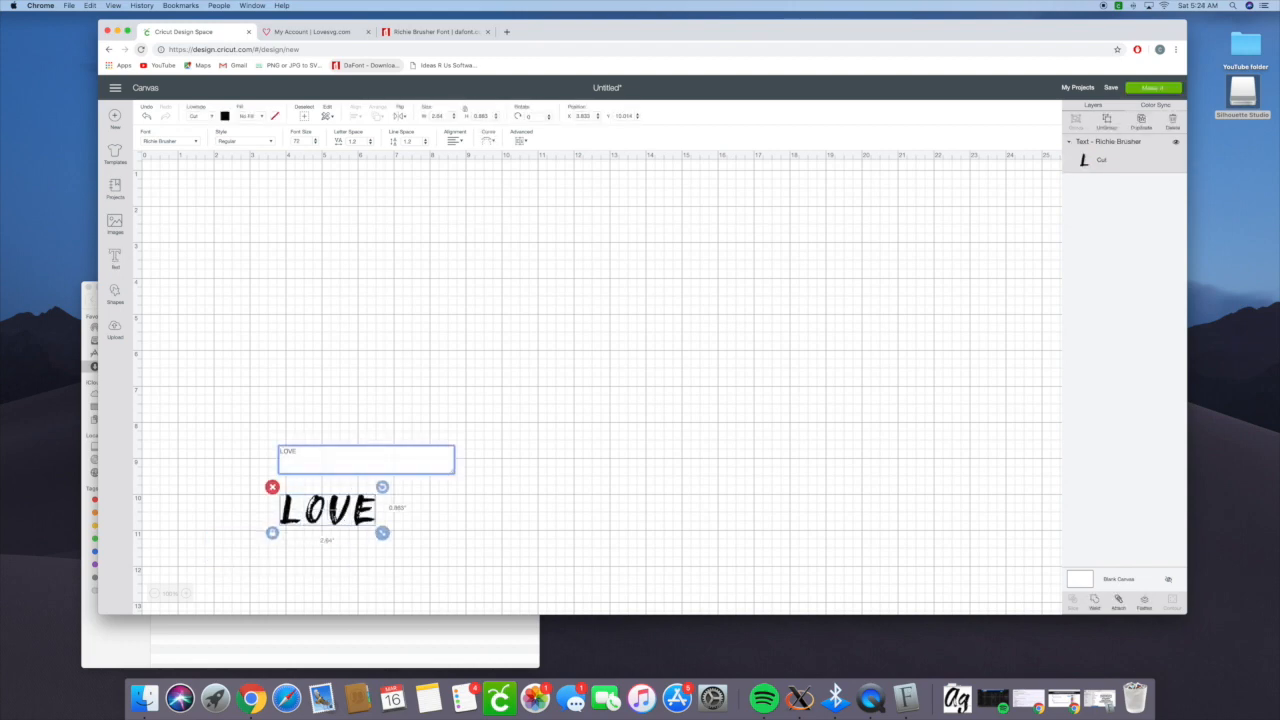
drag(362, 500, 390, 197)
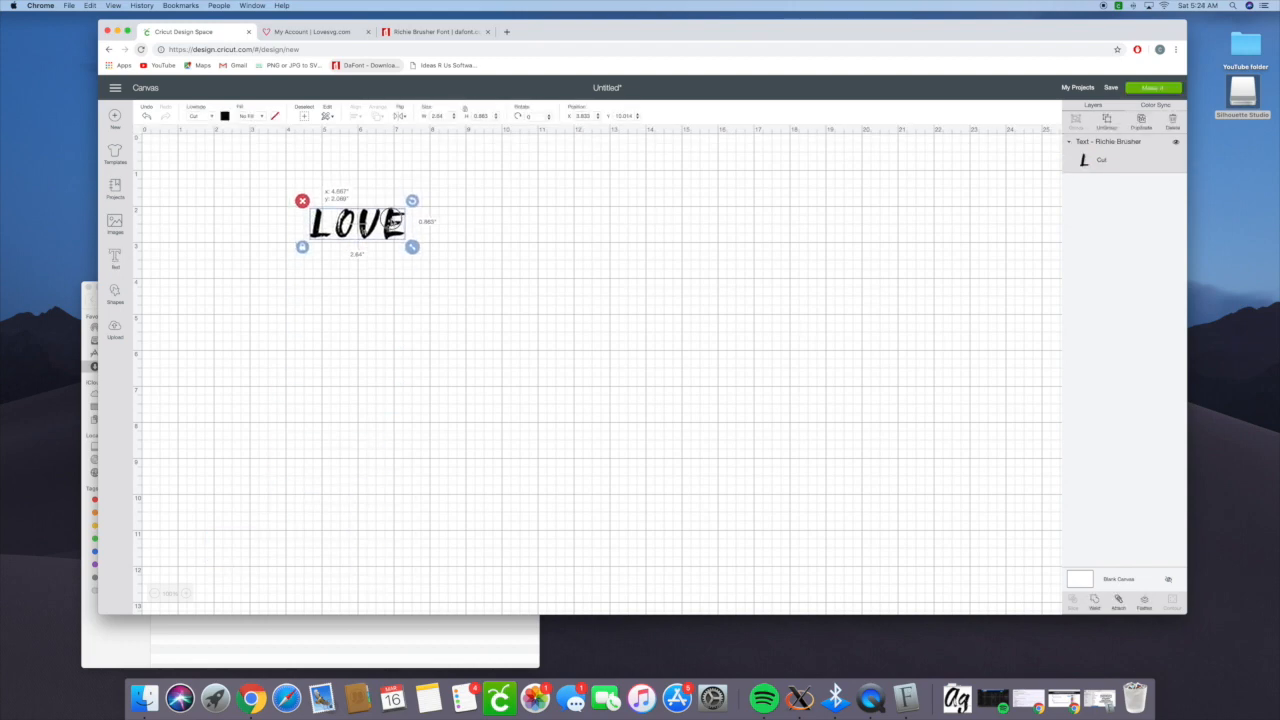
drag(414, 250, 599, 344)
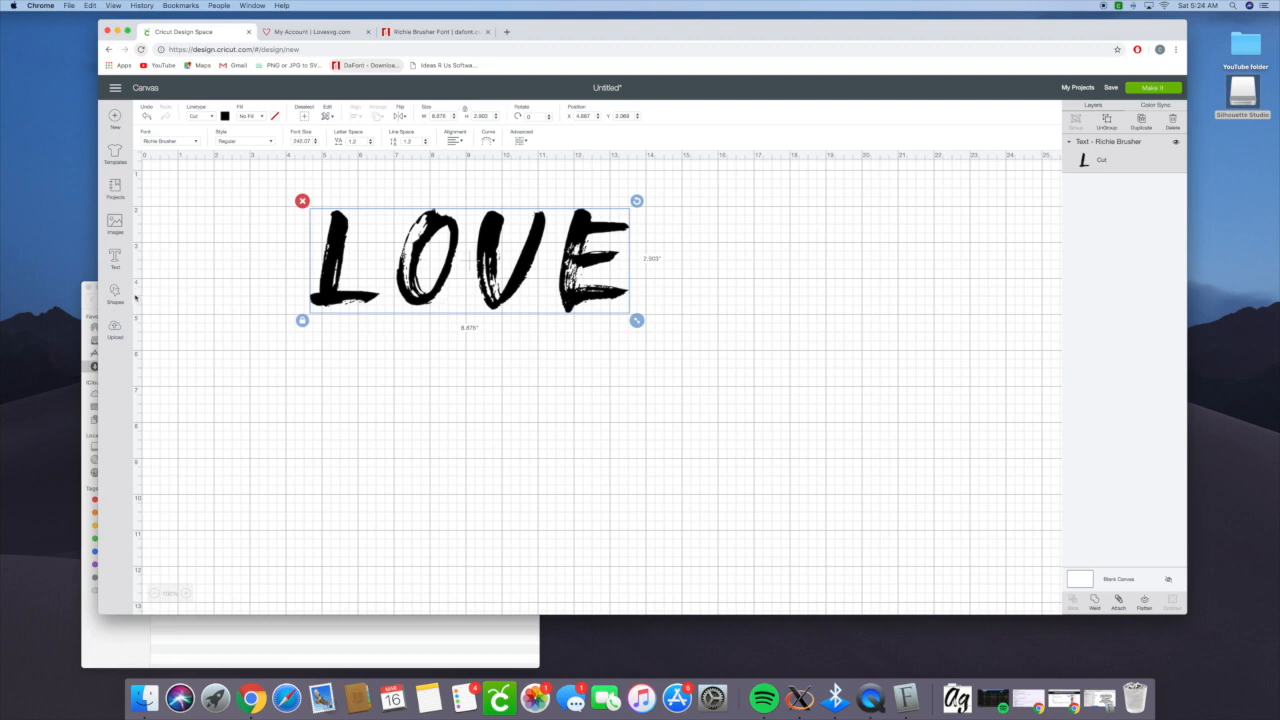
- Add a second text reading "love" in lowercase below LOVE, enlarged to about 6.7 in wide
click(116, 262)
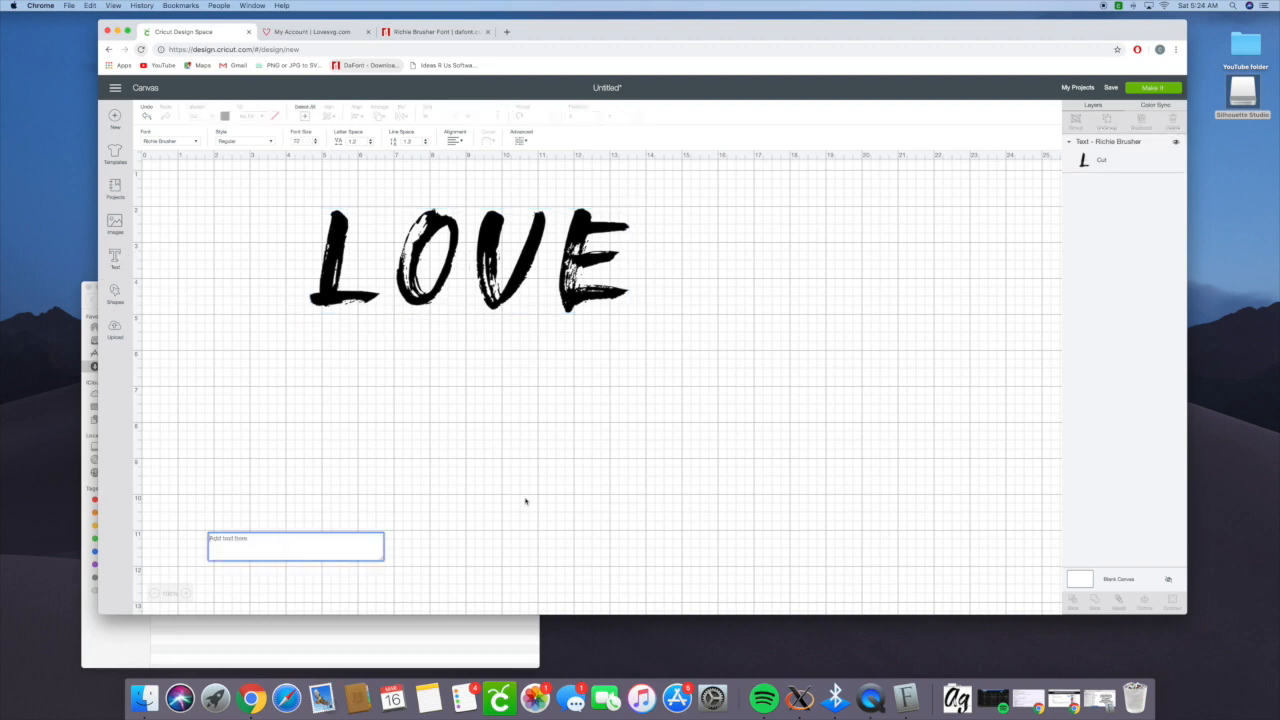
text(love)
drag(366, 529, 529, 589)
drag(446, 544, 507, 419)
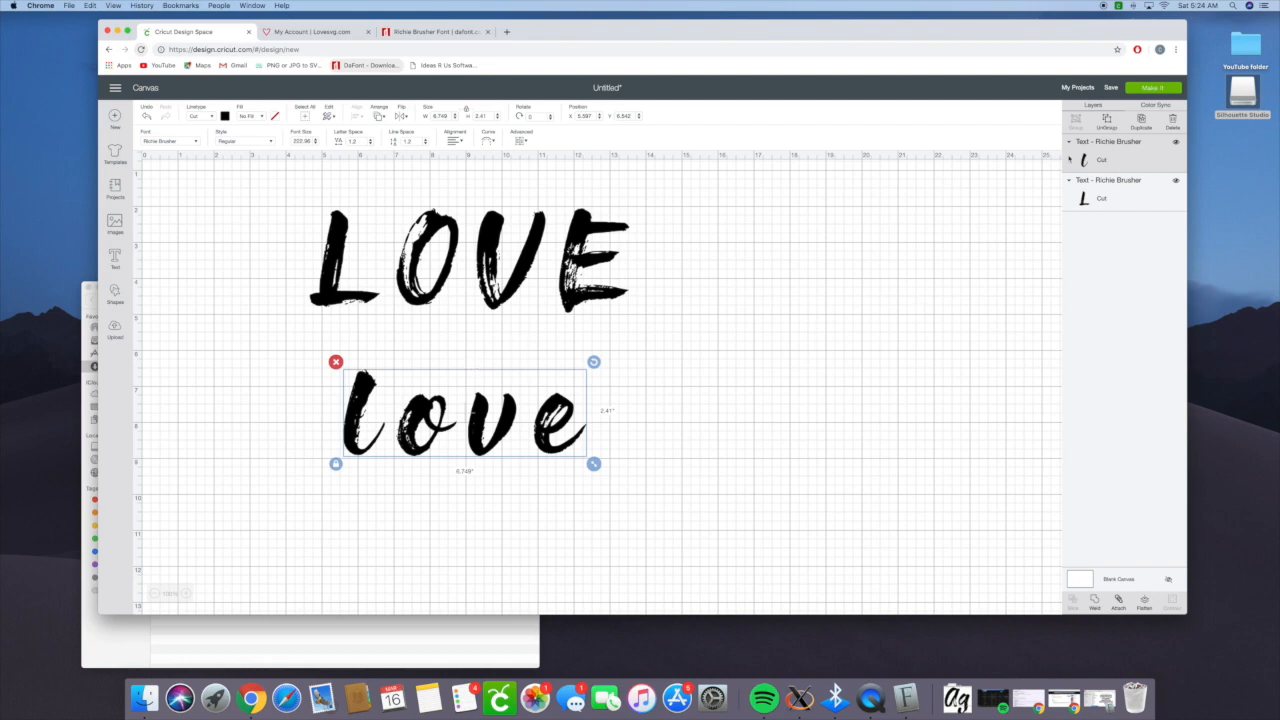
- Set the letter space of the lowercase "love" text to -0.4
drag(357, 141, 345, 141)
text(1)
text(4)
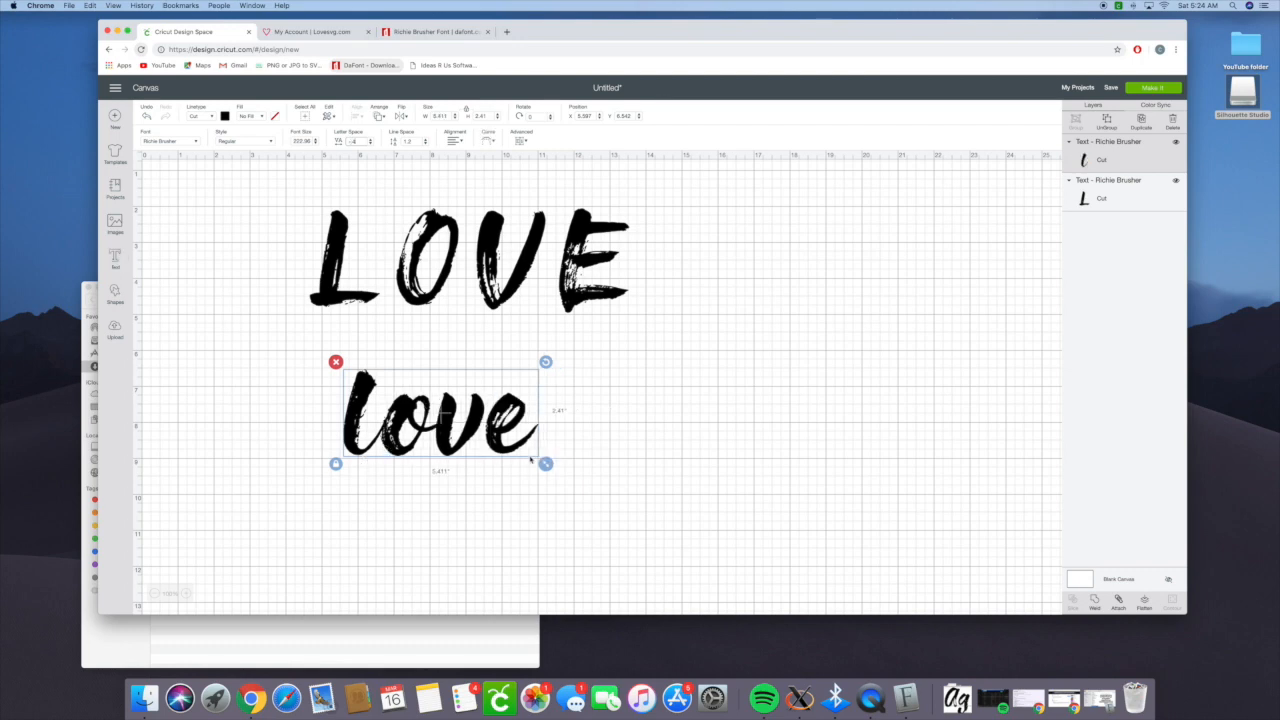
drag(498, 448, 499, 450)
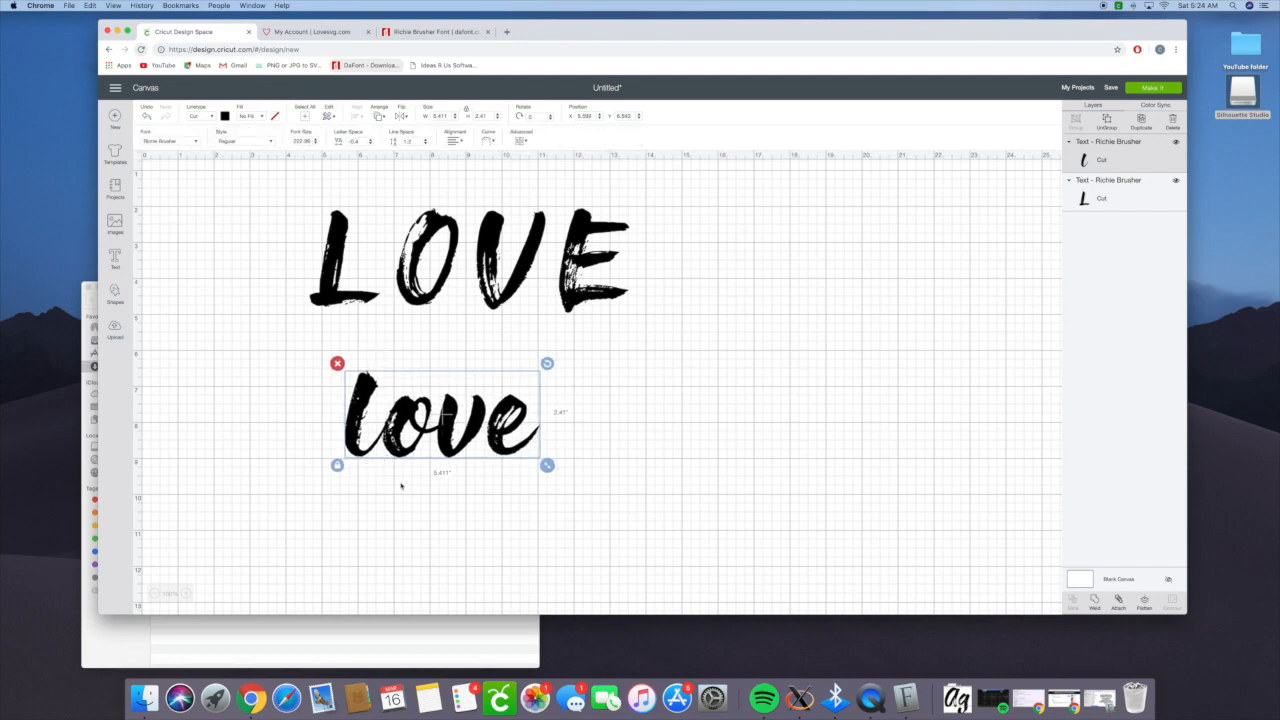
- Ungroup the lowercase "love" text into separate letters
click(401, 486)
click(409, 452)
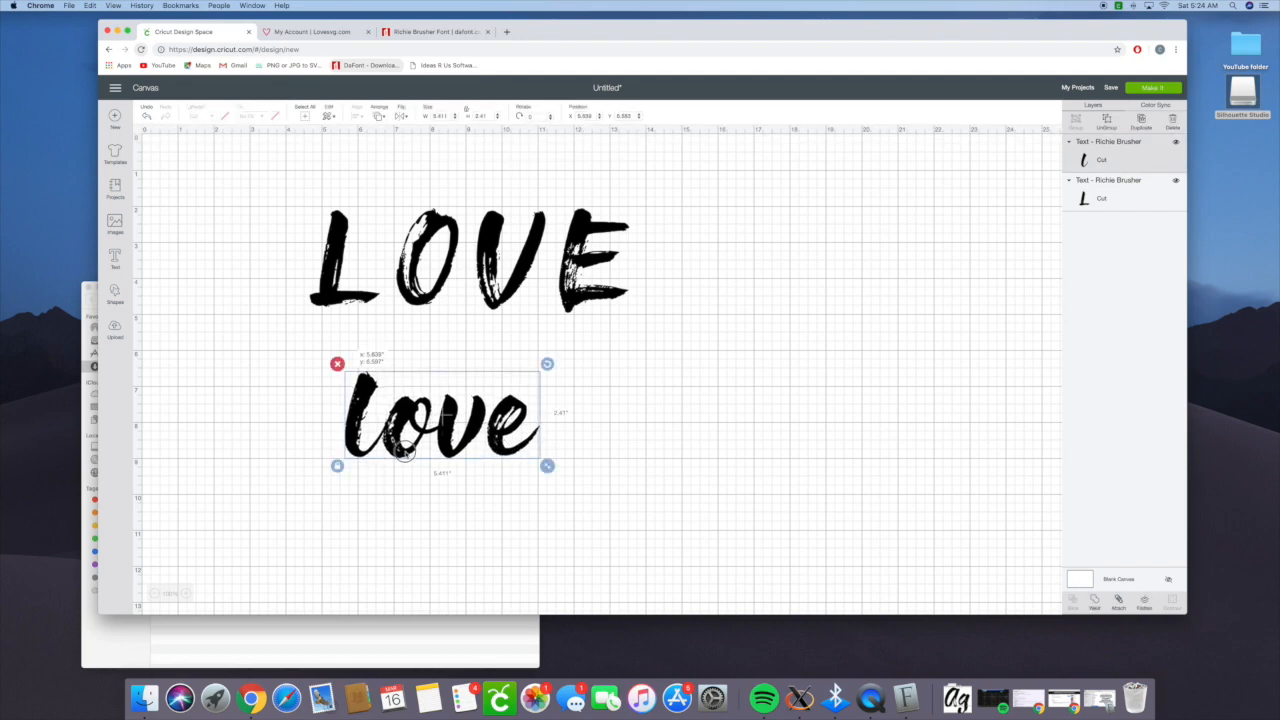
click(650, 485)
click(517, 448)
click(1104, 122)
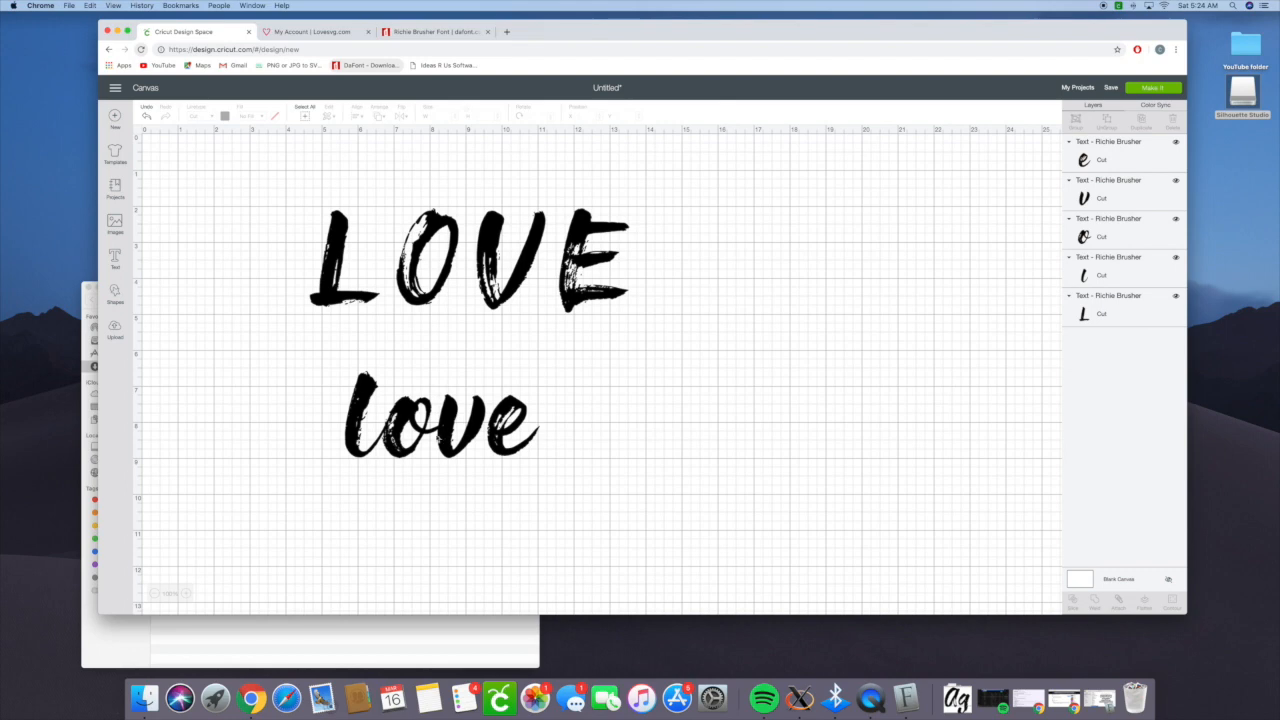
- Select the v and e of the lowercase word together and shift them left against the o
click(421, 440)
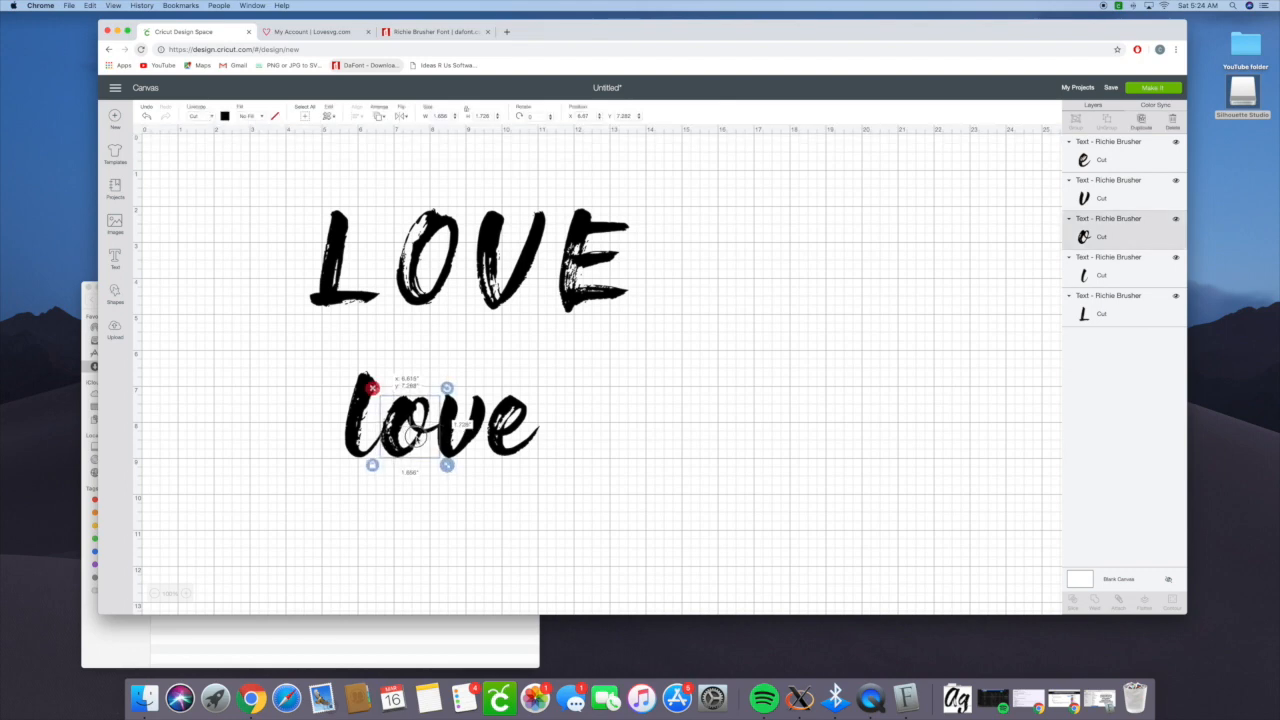
click(571, 430)
drag(530, 437, 448, 452)
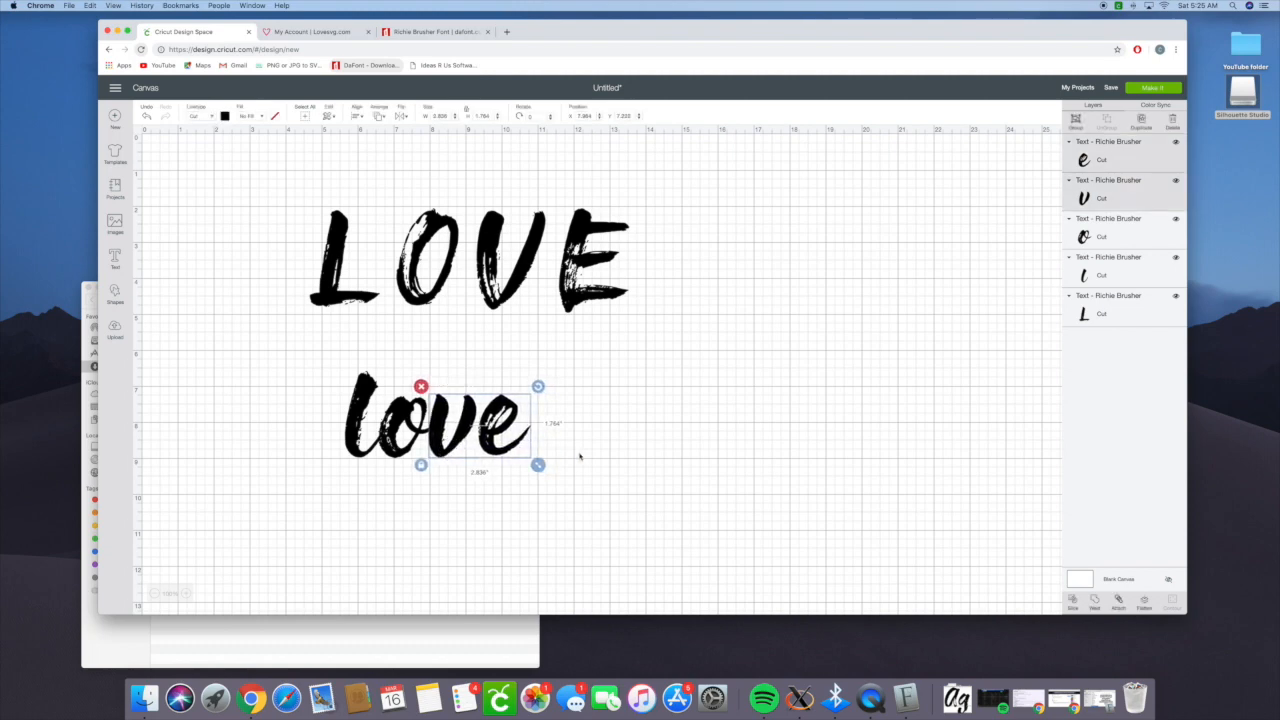
- Nudge the e of the lowercase word left against the v, and group the four lowercase letters
click(455, 455)
click(484, 444)
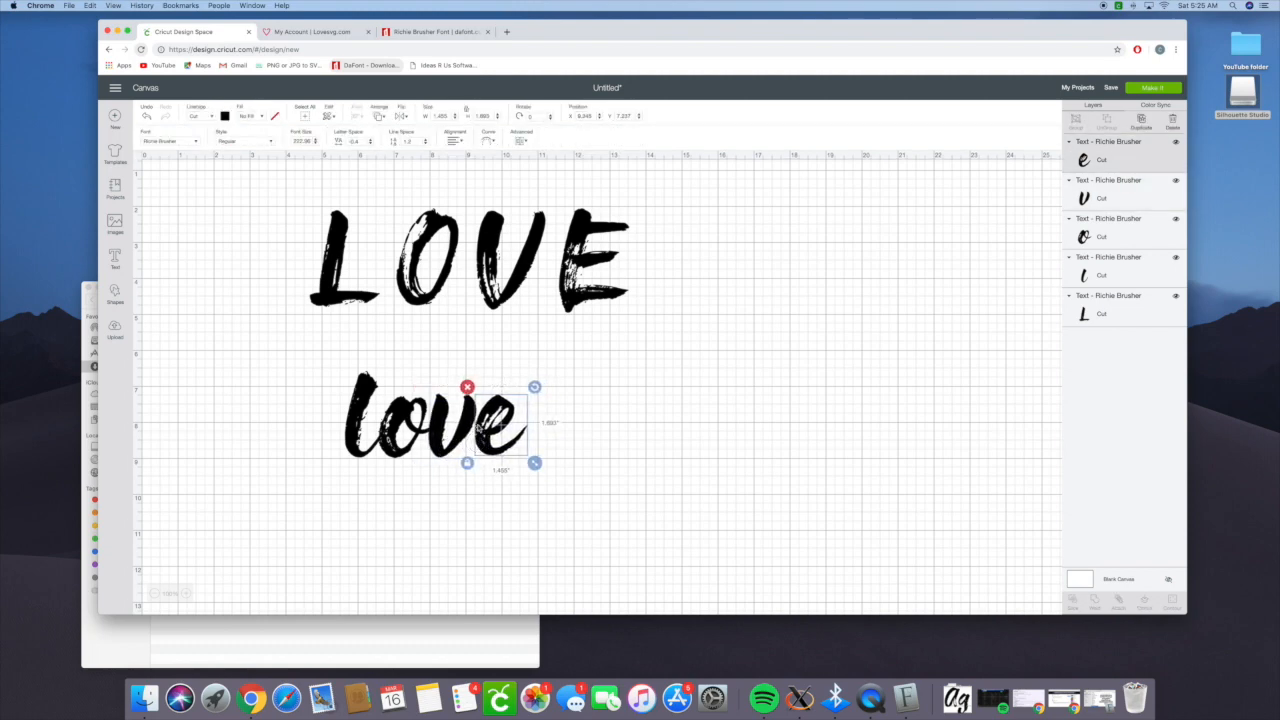
click(633, 443)
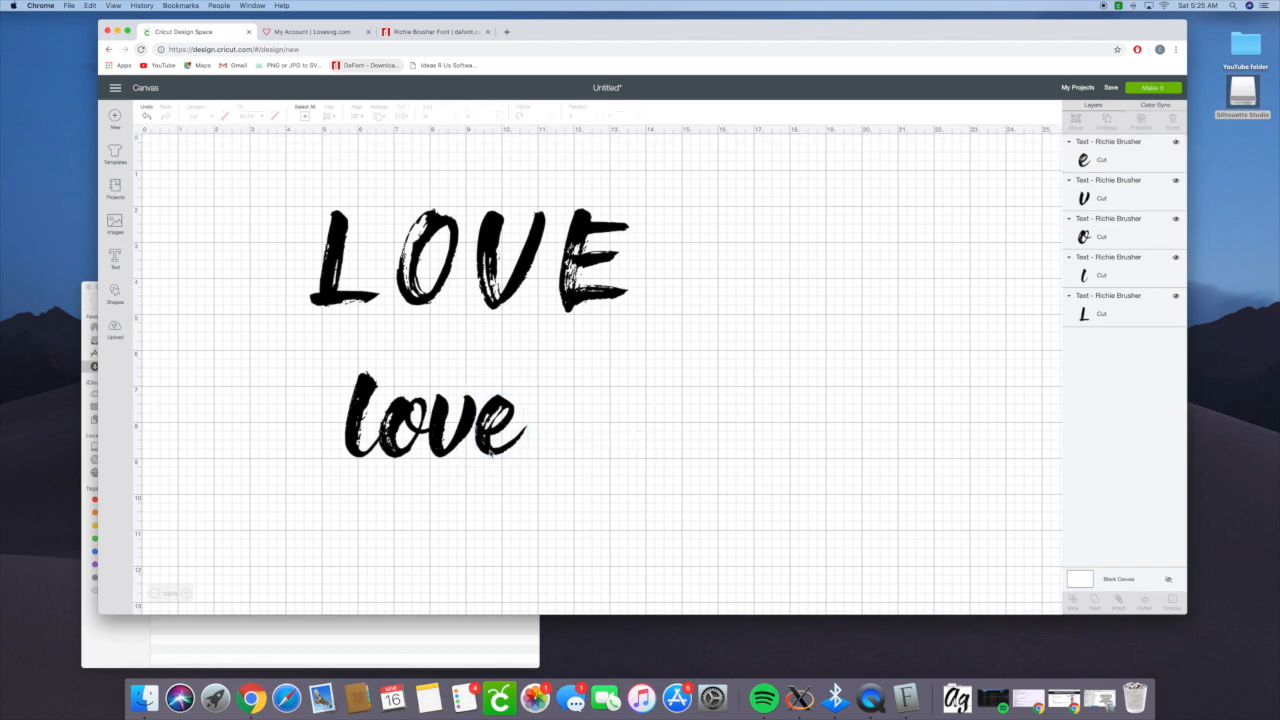
drag(309, 392, 552, 474)
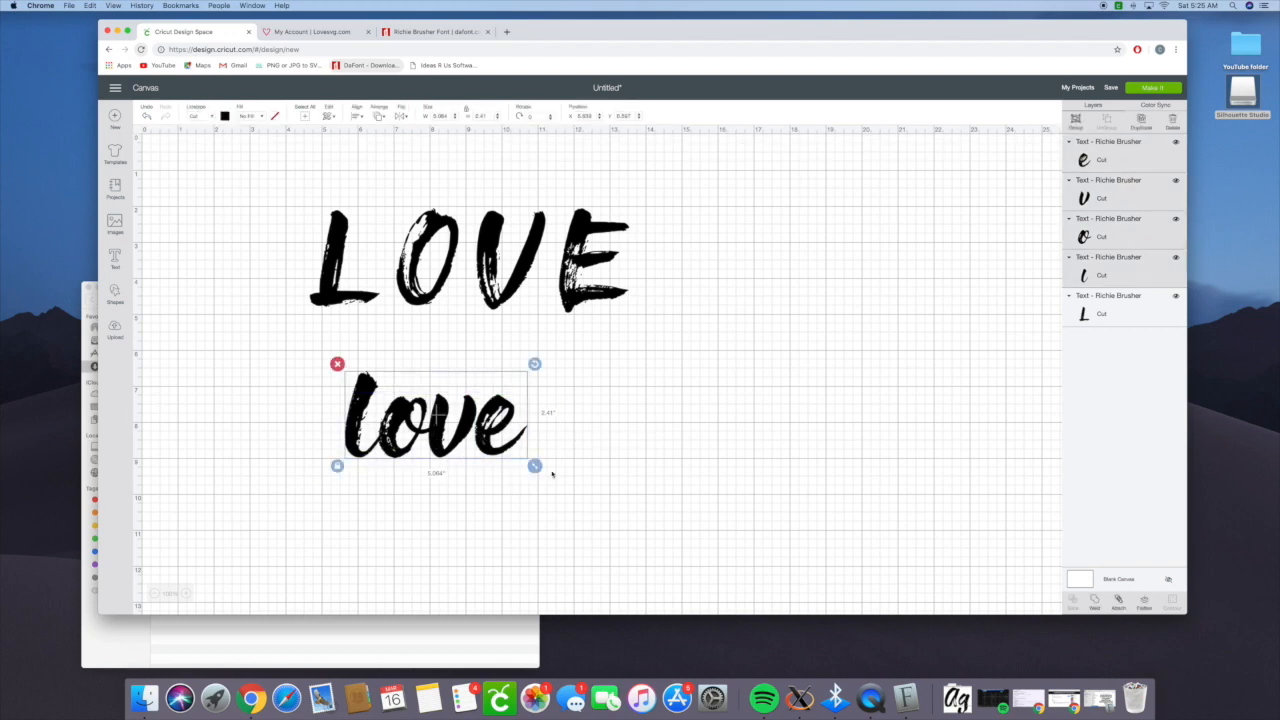
click(1075, 120)
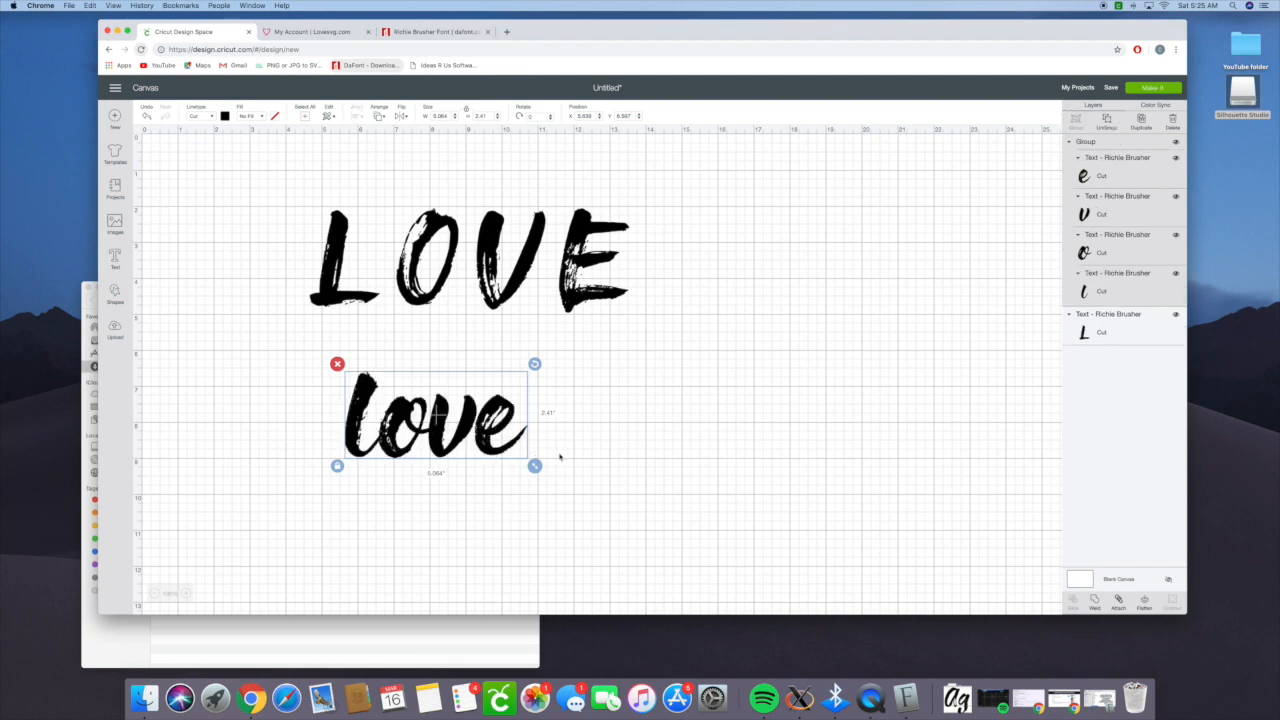
- Preview how the grouped letters are laid out on the cutting mat, and return to the canvas
click(1155, 90)
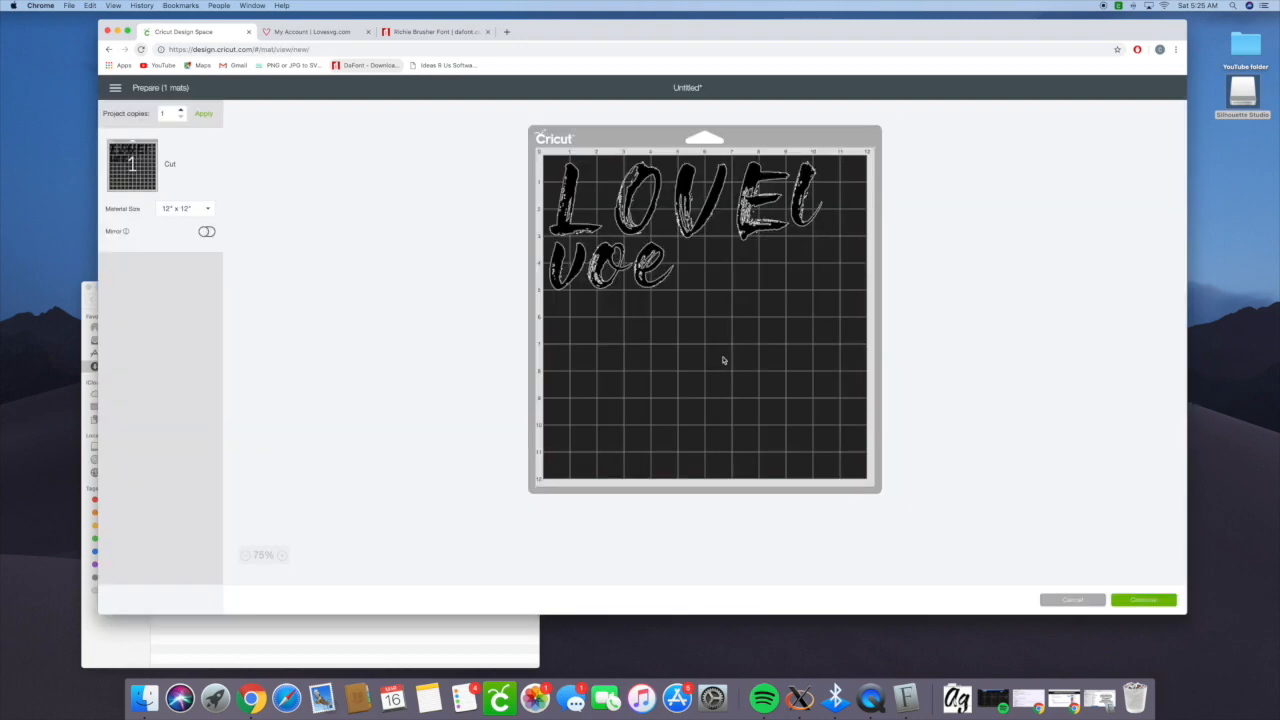
click(1071, 600)
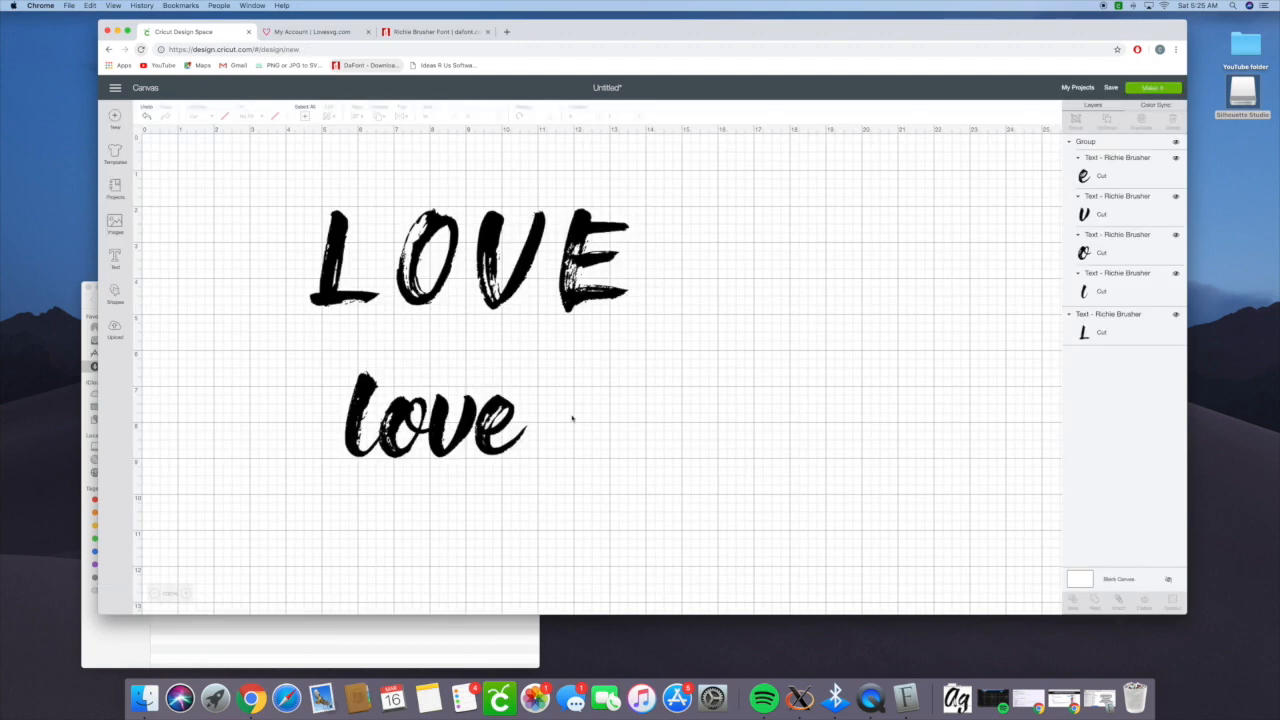
- Recolor the grouped lowercase "love" light yellow and weld its letters into one shape
click(494, 430)
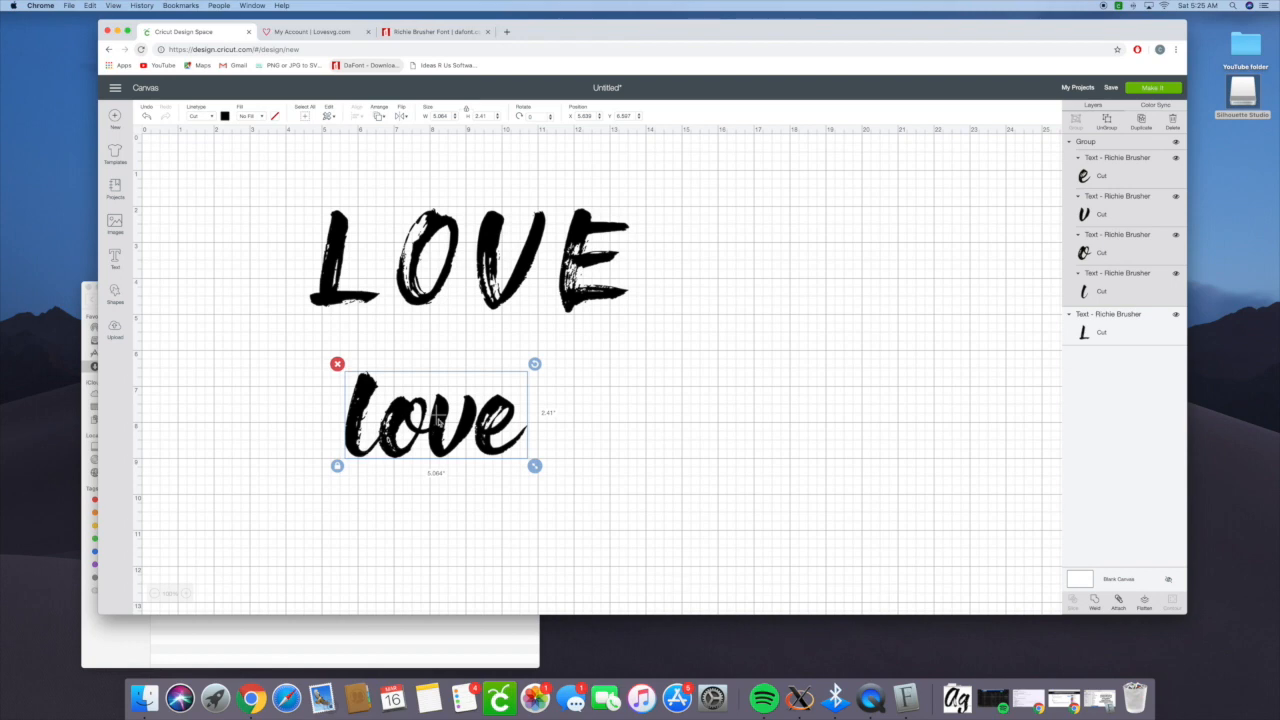
click(224, 116)
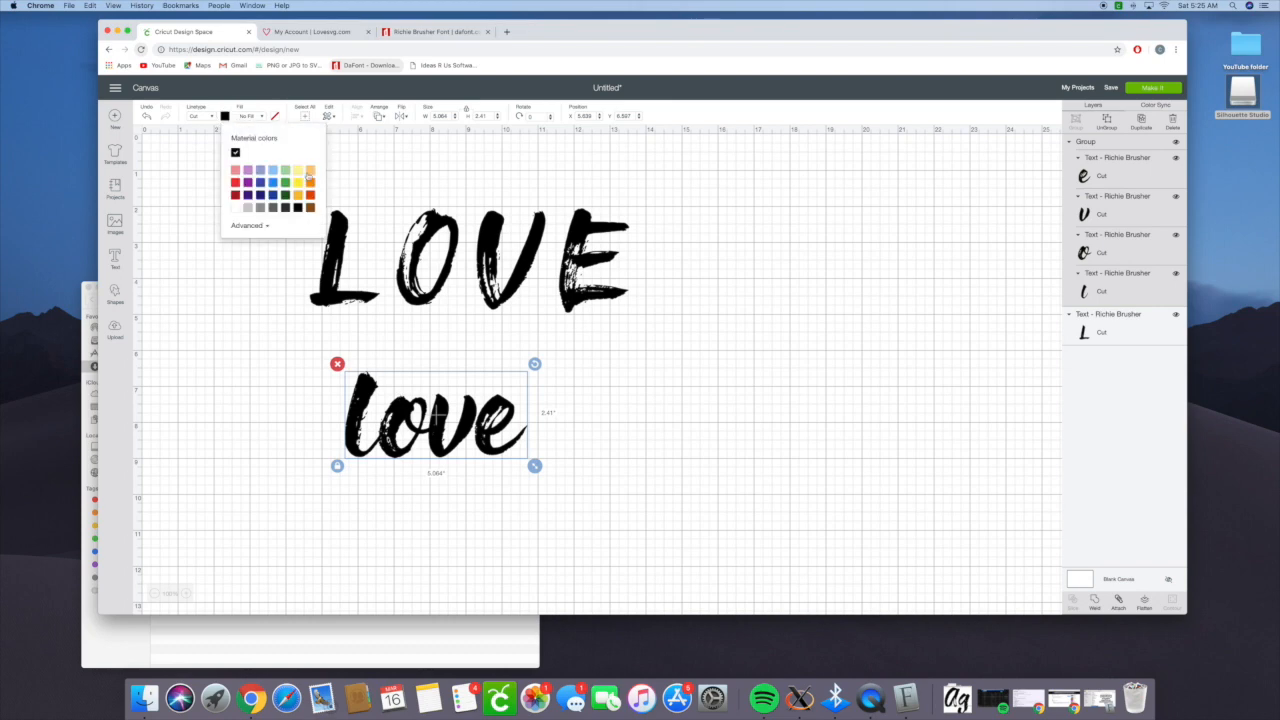
click(298, 170)
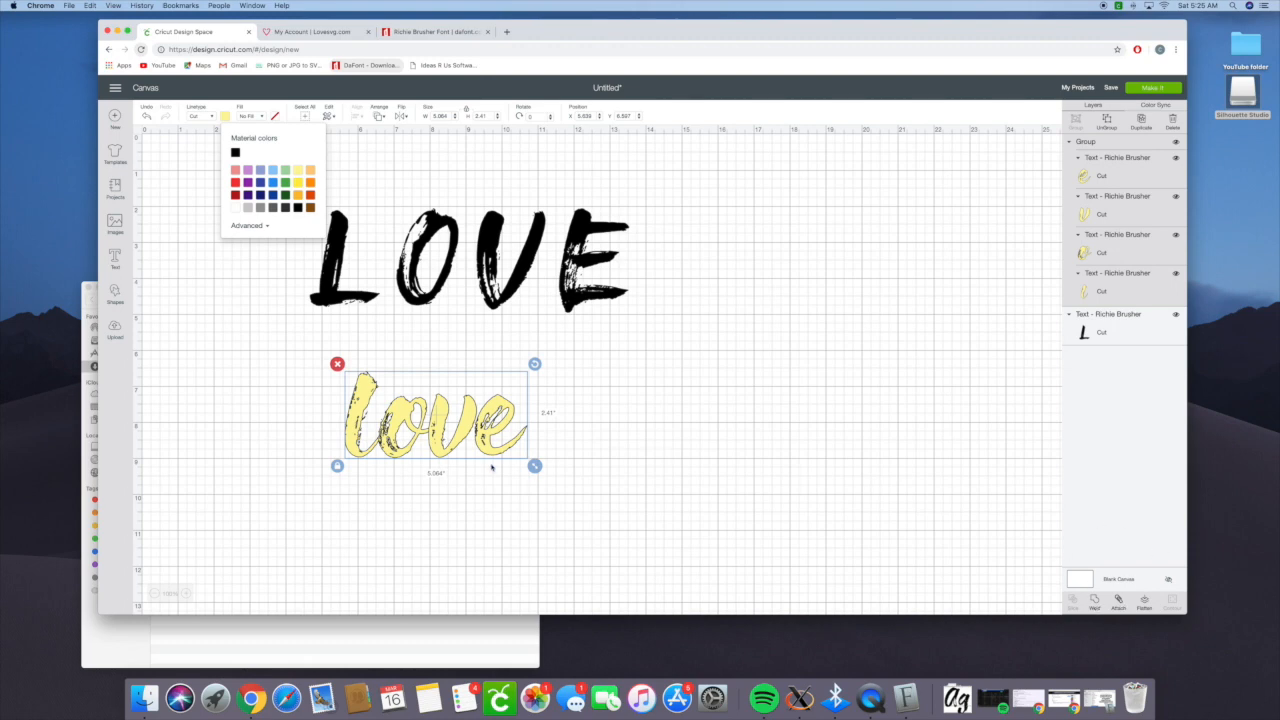
click(1094, 599)
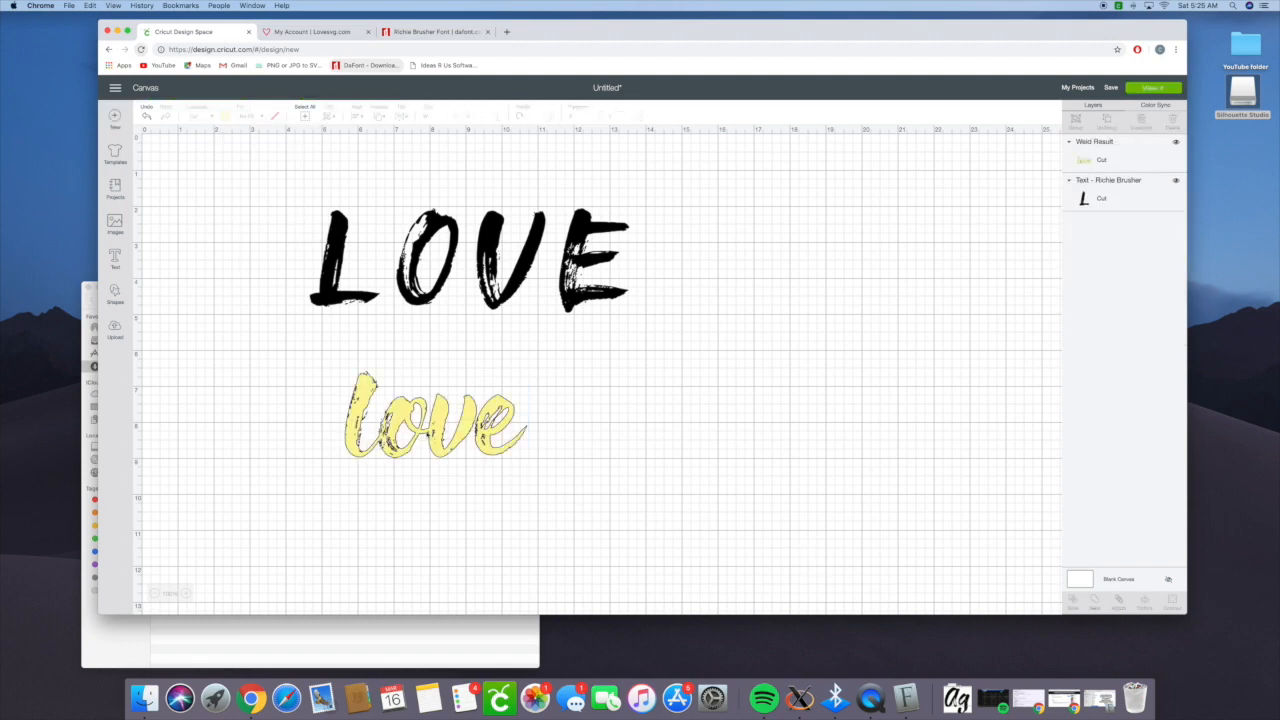
click(355, 390)
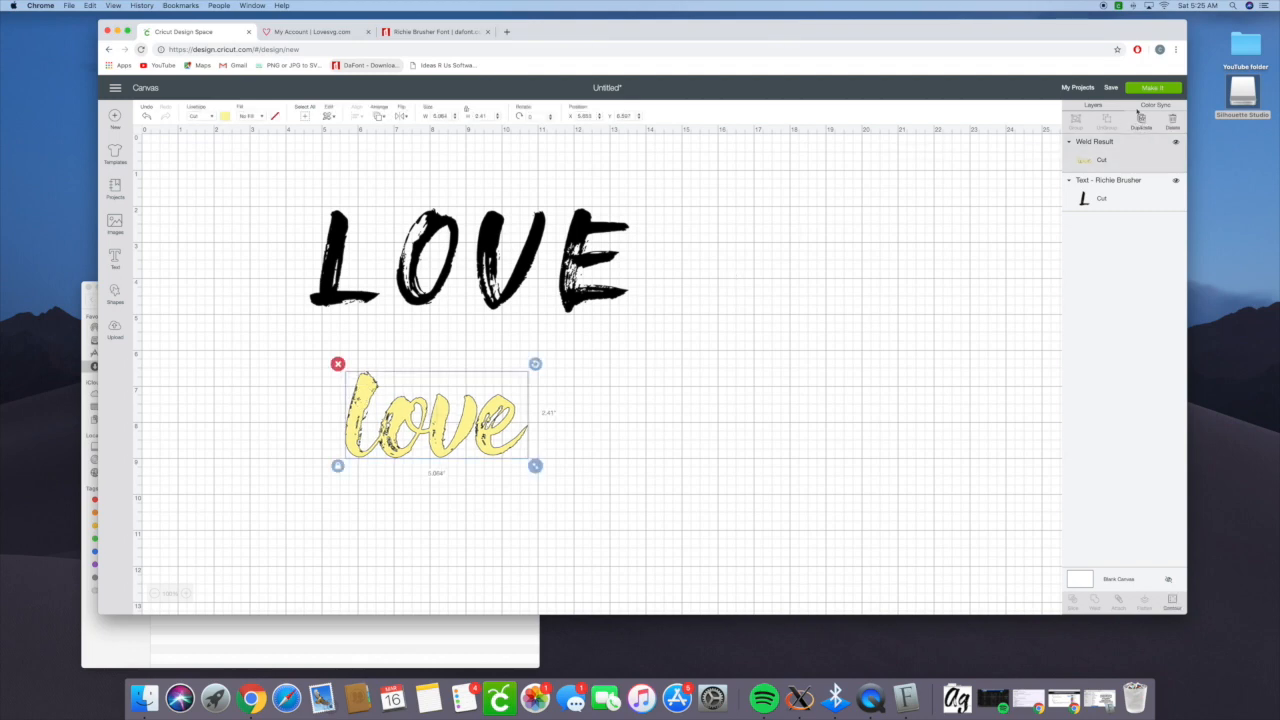
- Preview the cutting mats again, check the welded "love" on the yellow mat, and return to the canvas
click(1153, 87)
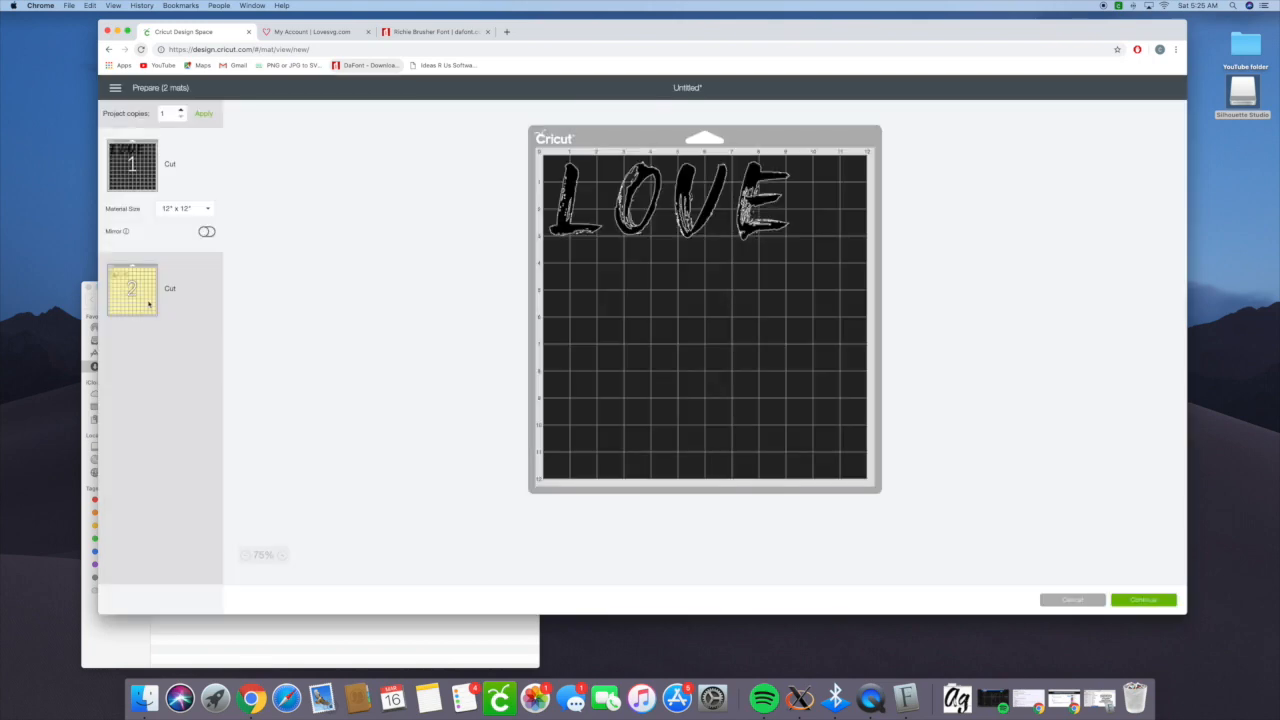
click(190, 304)
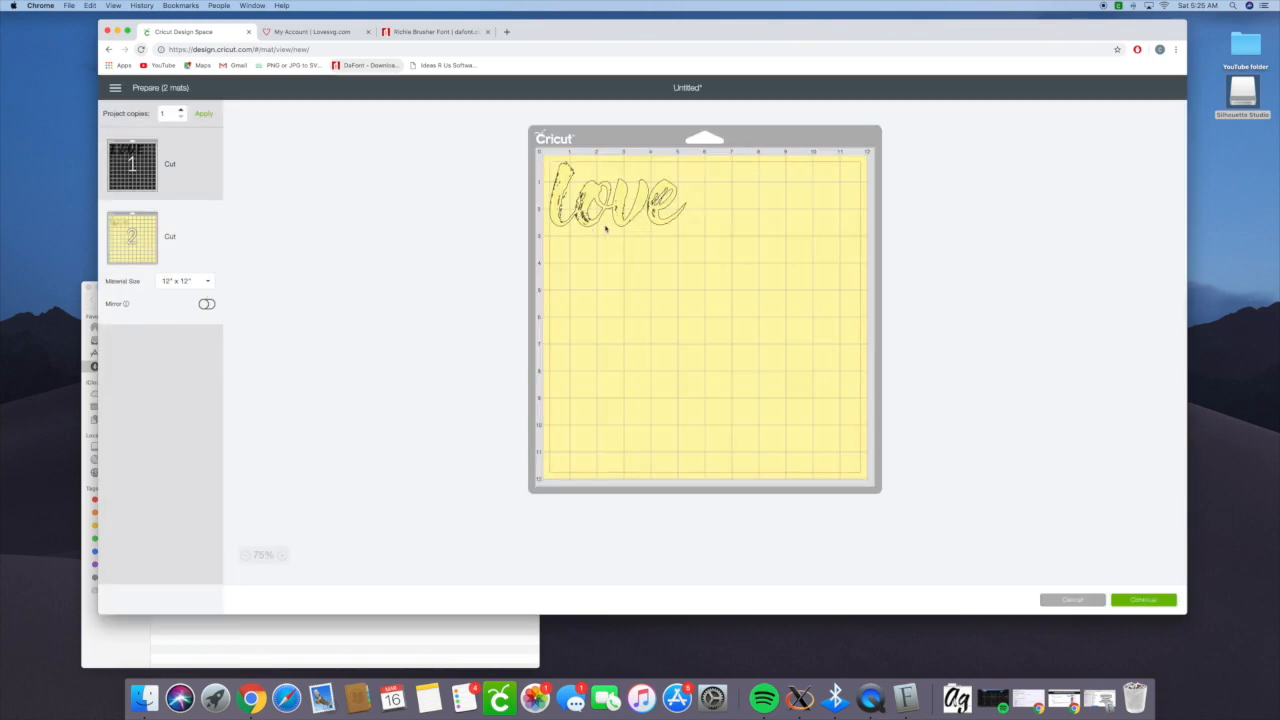
click(1074, 601)
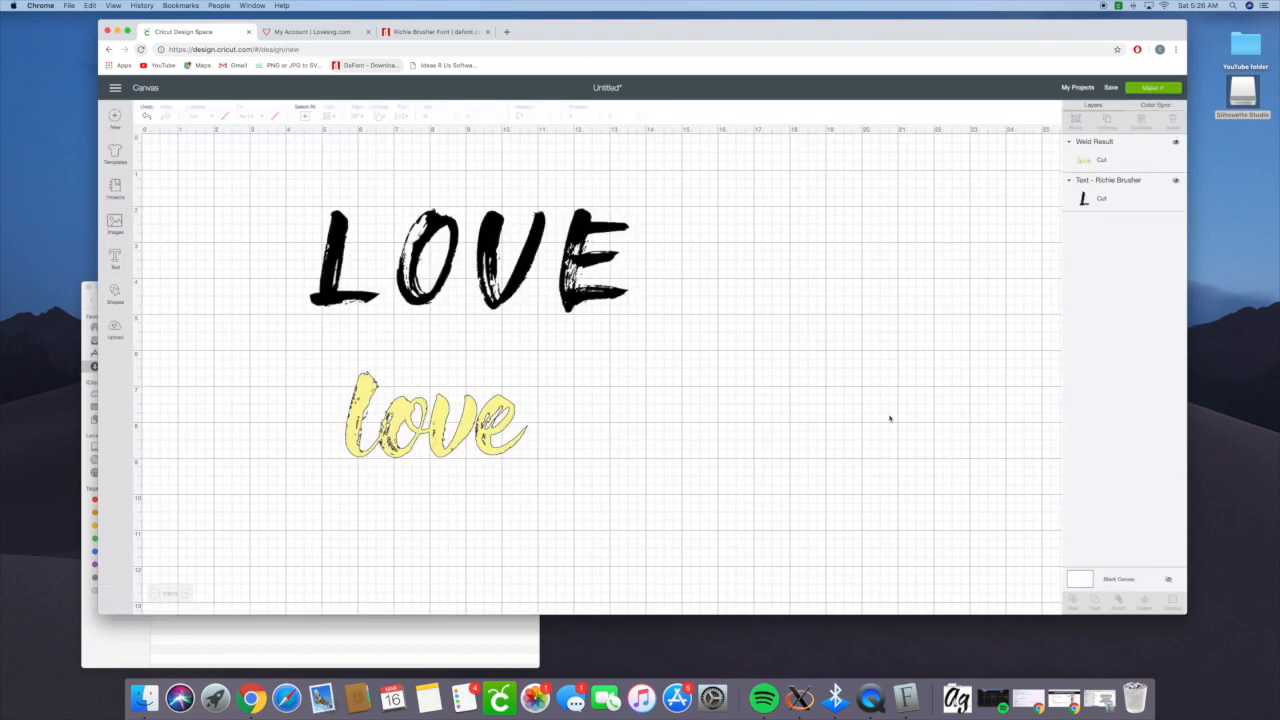